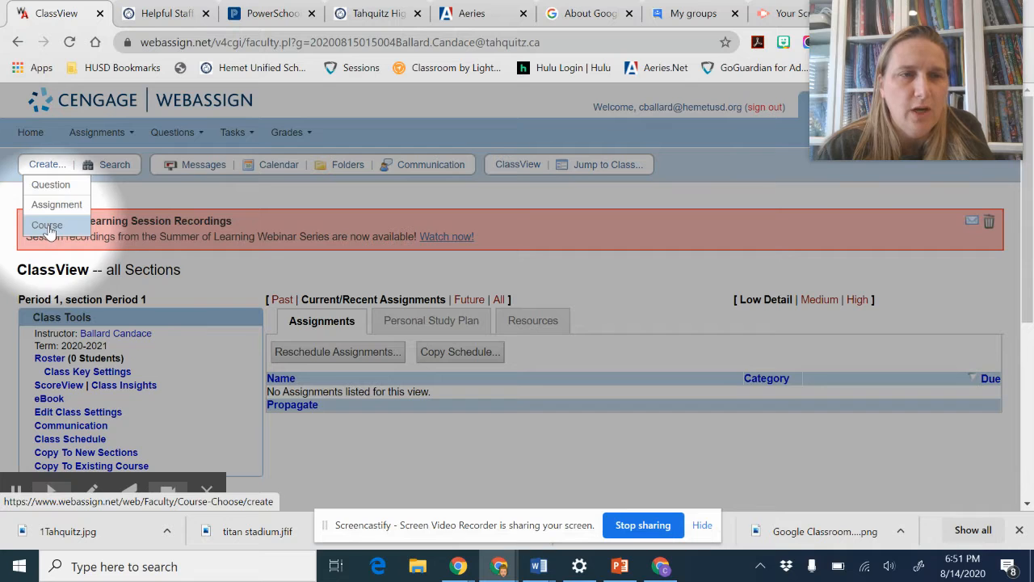
Step: Start creating a new course with no assignments
{"action": "left_click", "coordinate": [47, 225]}
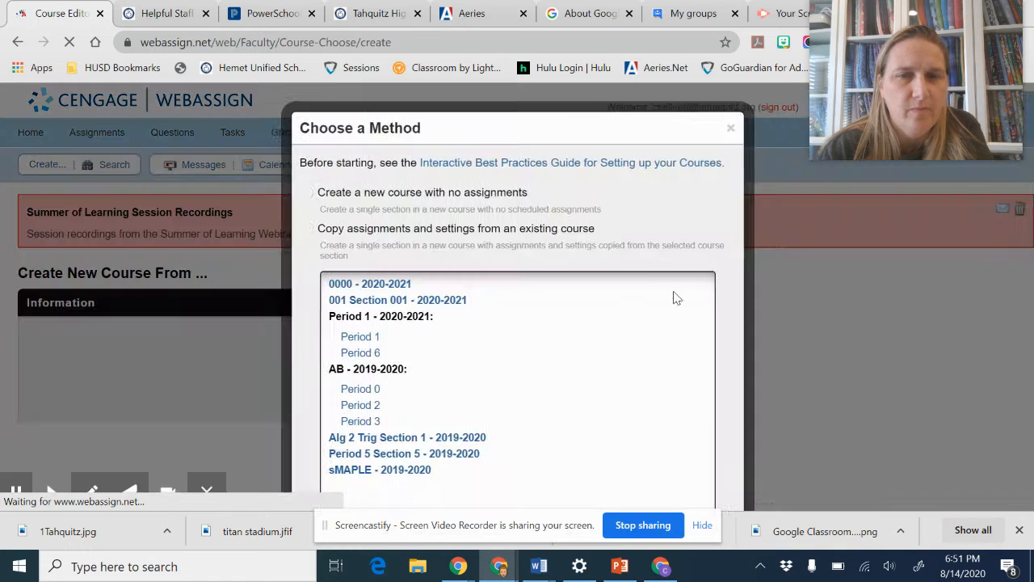
{"action": "left_click", "coordinate": [358, 195]}
{"action": "left_click", "coordinate": [328, 297]}
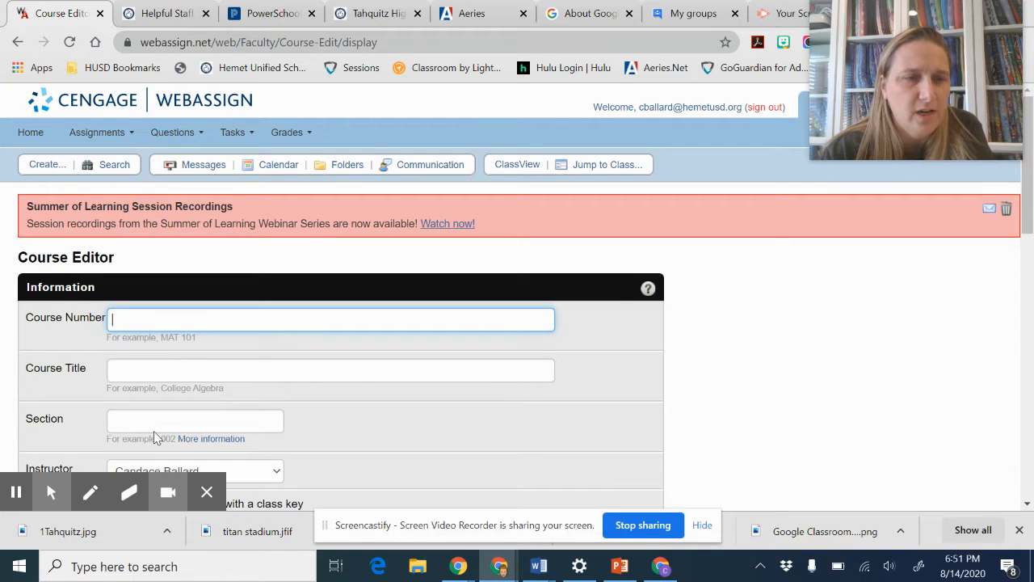
Step: Enter AB as the course number, Calculus AB as the course title and Period 2 as the section
{"action": "scroll", "coordinate": [156, 437], "scroll_direction": "down", "scroll_amount": 1}
{"action": "scroll", "coordinate": [170, 426], "scroll_direction": "up", "scroll_amount": 1}
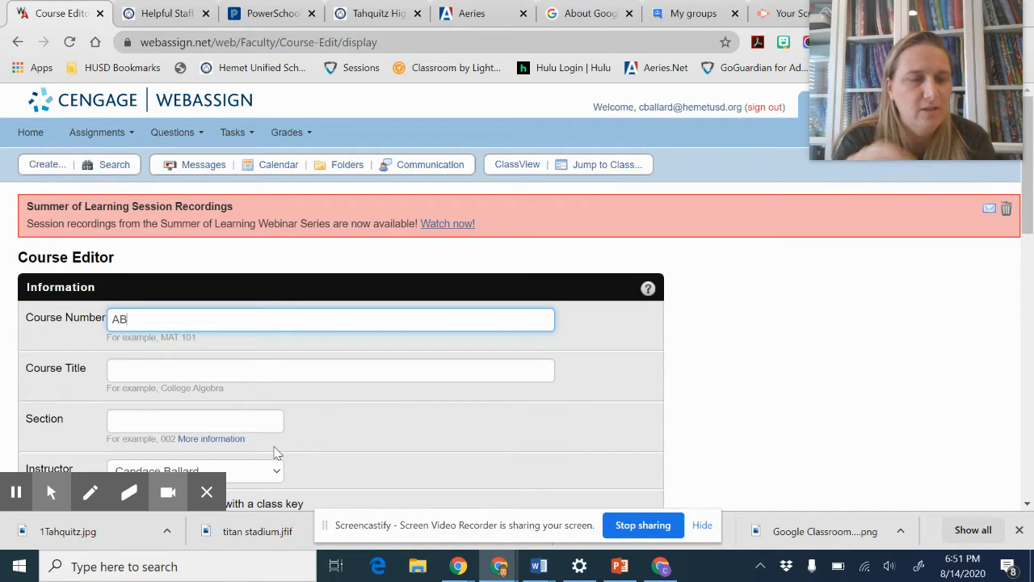
{"action": "left_click", "coordinate": [121, 367]}
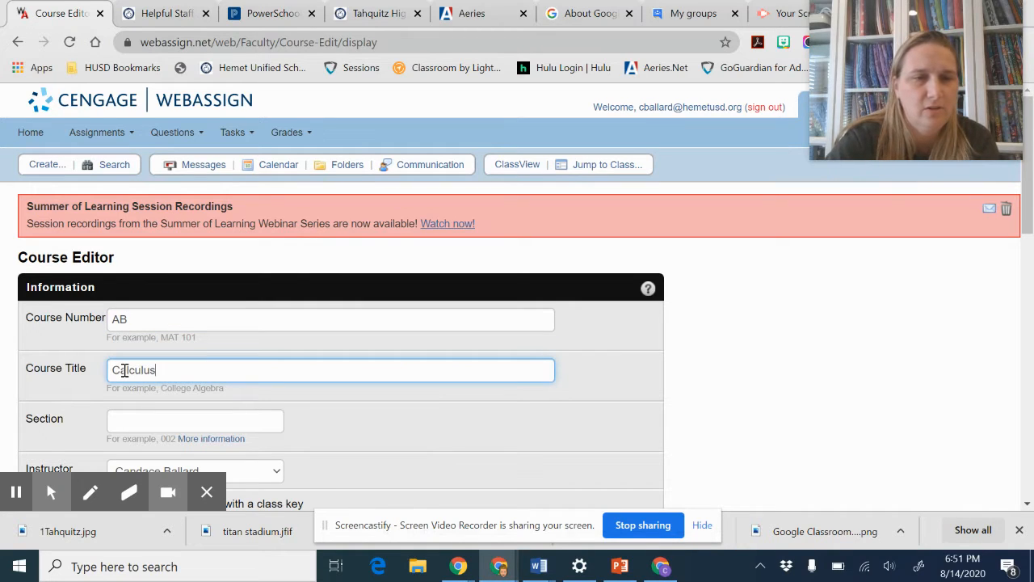
{"action": "left_click", "coordinate": [162, 411]}
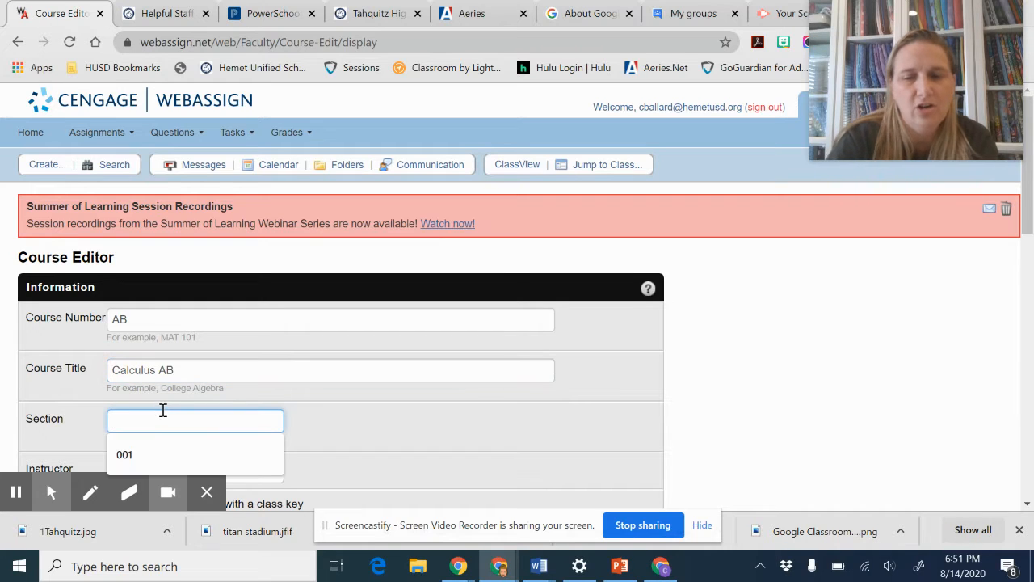
{"action": "type", "text": "Period 2"}
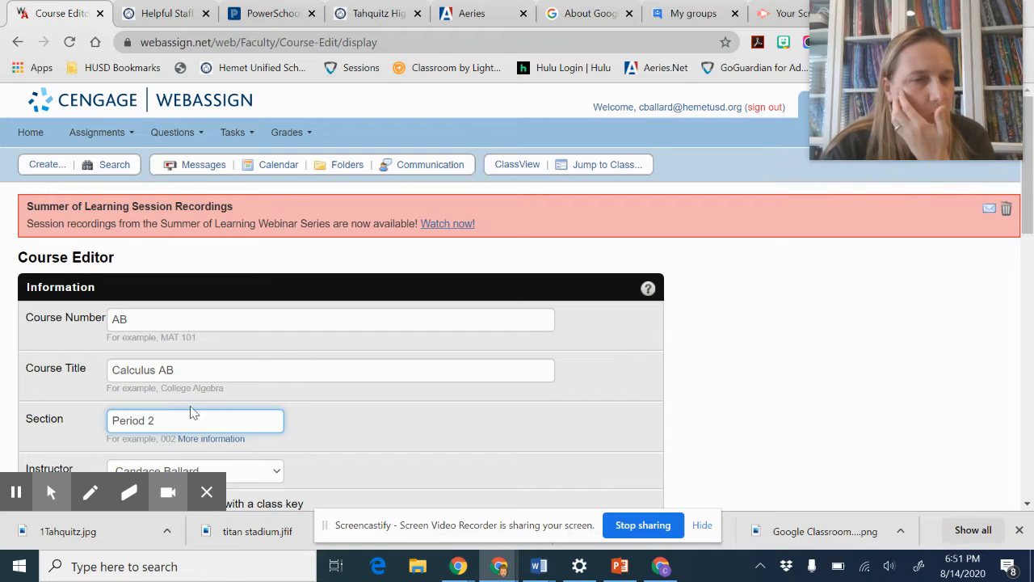
Step: Require a student ID for self-enrollment and set the course term to 2020-2021
{"action": "scroll", "coordinate": [451, 401], "scroll_direction": "down", "scroll_amount": 2}
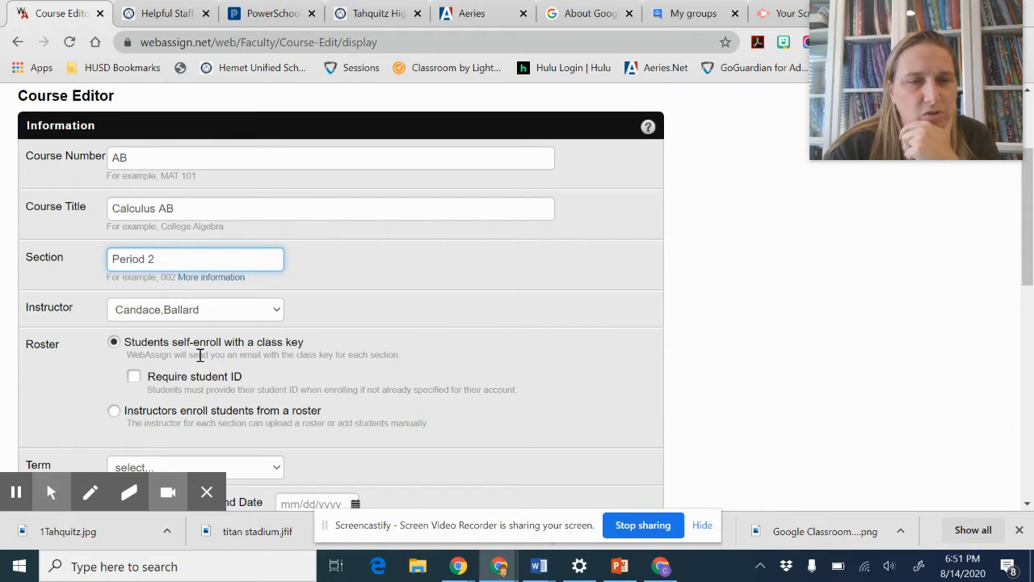
{"action": "left_click", "coordinate": [134, 376]}
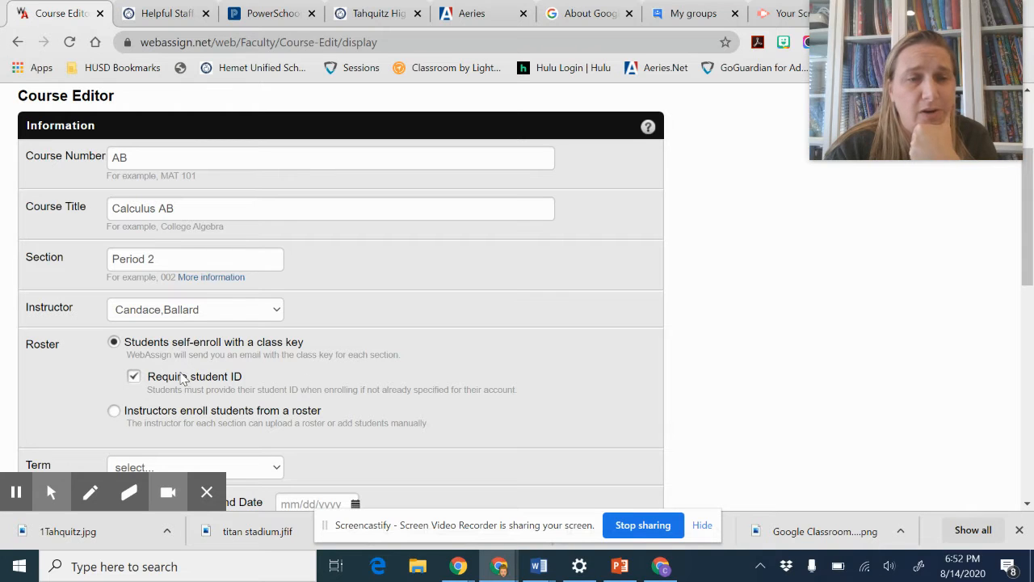
{"action": "scroll", "coordinate": [308, 373], "scroll_direction": "down", "scroll_amount": 2}
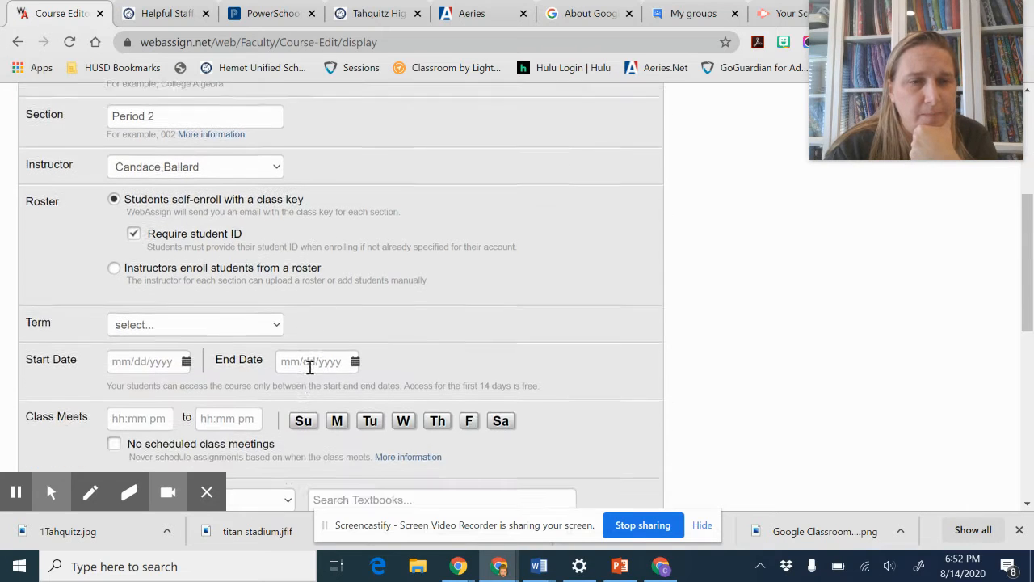
{"action": "left_click", "coordinate": [272, 307]}
{"action": "left_click", "coordinate": [218, 361]}
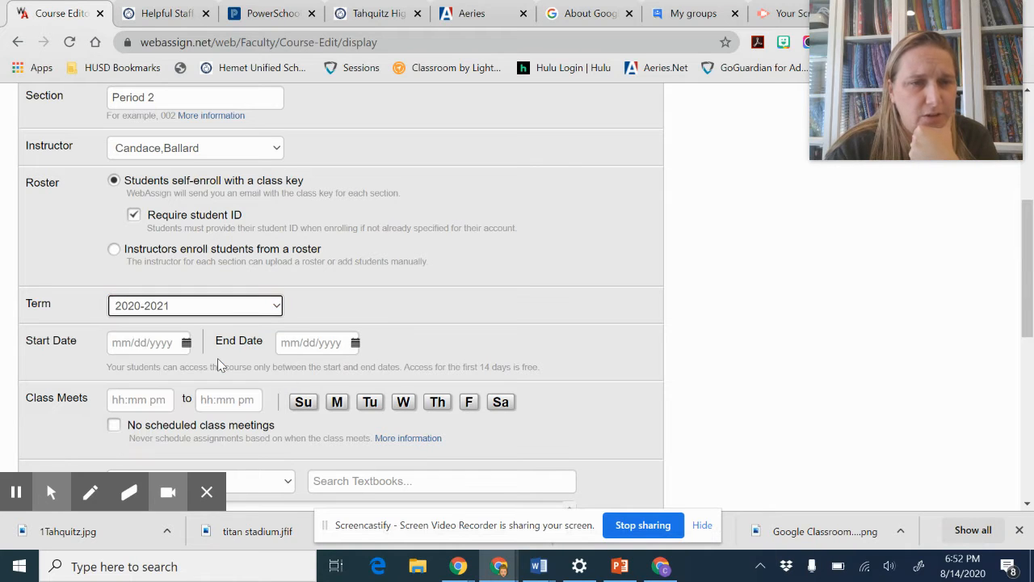
Step: Set the course start date to 08/17/2020 and the end date to 12/18/2020
{"action": "left_click", "coordinate": [172, 345]}
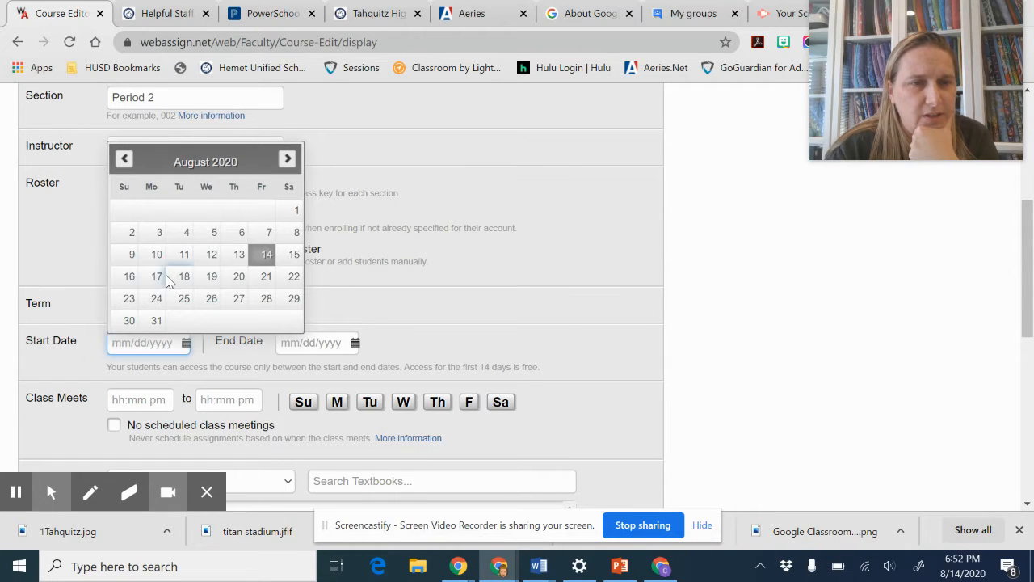
{"action": "left_click", "coordinate": [155, 277]}
{"action": "left_click", "coordinate": [354, 344]}
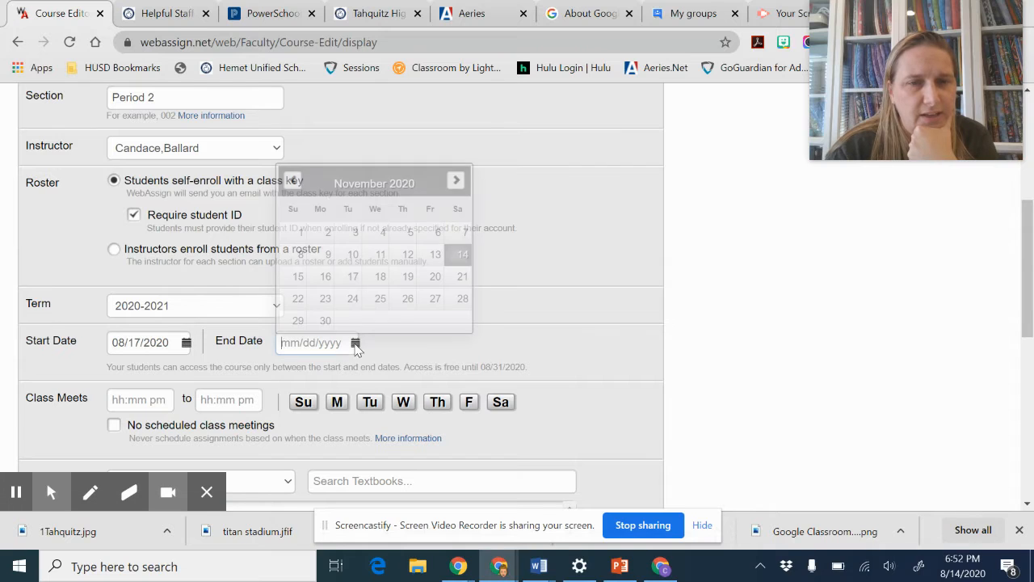
{"action": "left_click", "coordinate": [452, 186]}
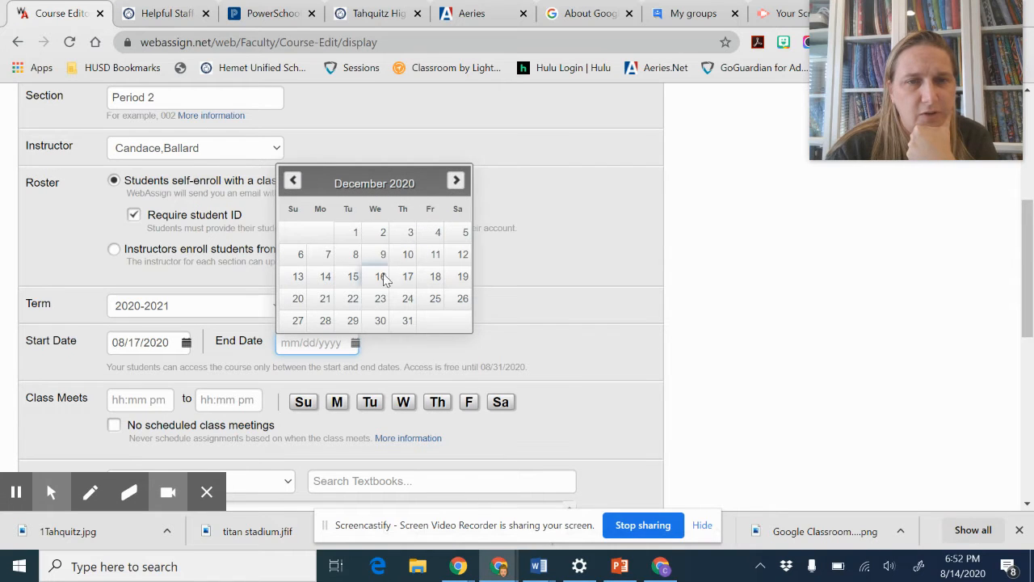
{"action": "left_click", "coordinate": [444, 281]}
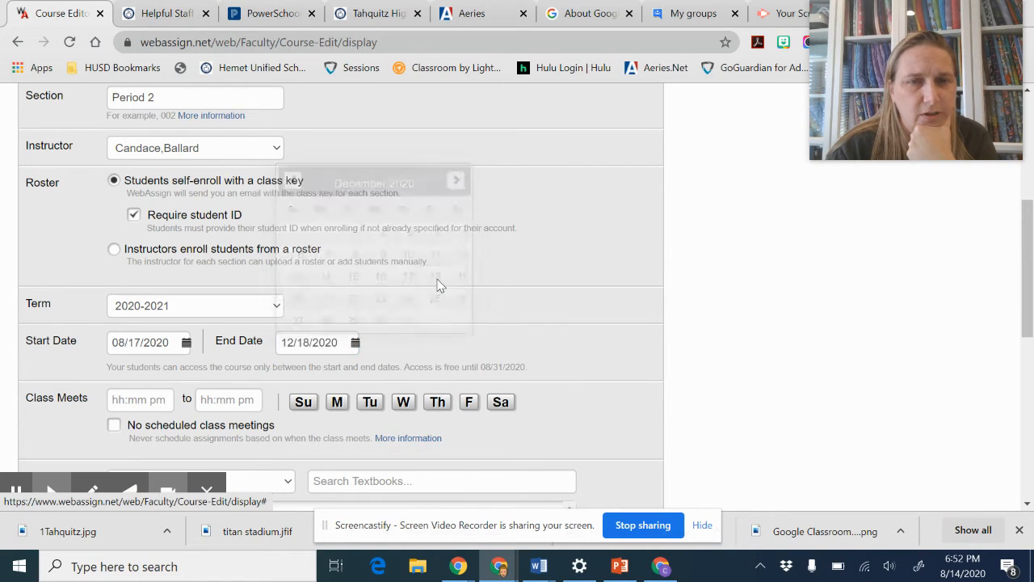
Step: Set the class meeting time from 10:05 AM to 10:50 AM
{"action": "left_click", "coordinate": [150, 403]}
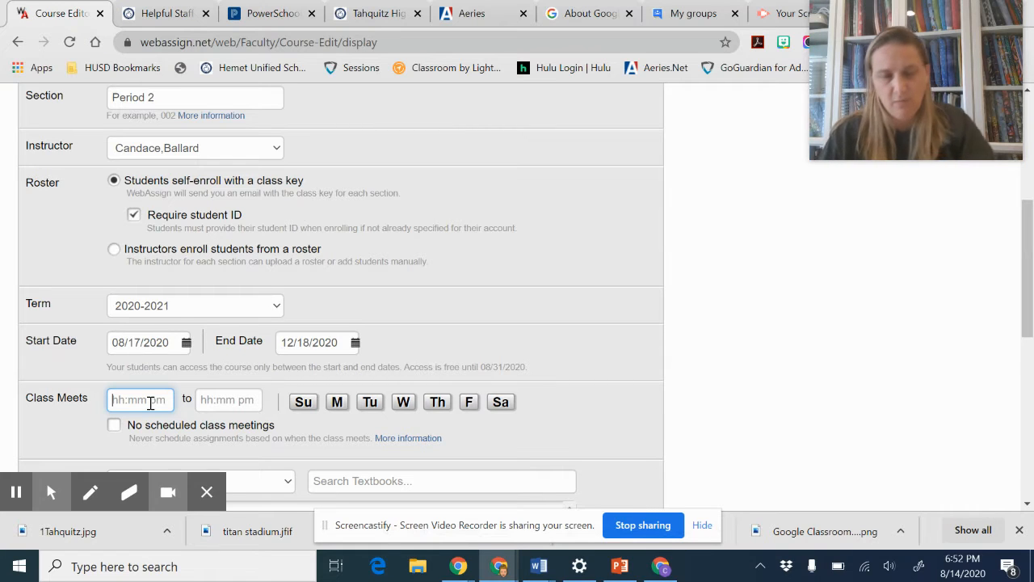
{"action": "type", "text": "10:05 AM"}
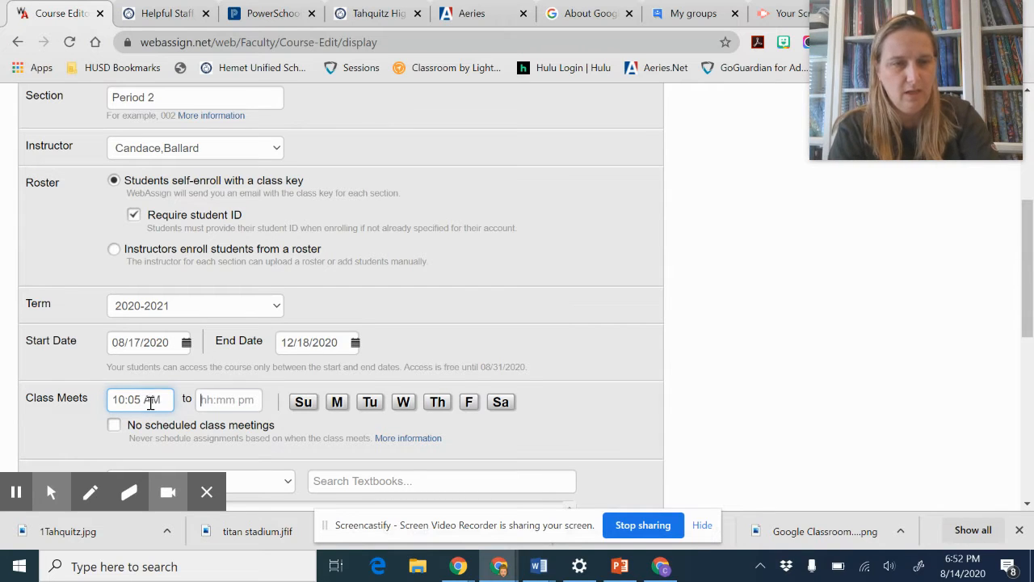
{"action": "key", "text": "Tab"}
{"action": "type", "text": "10"}
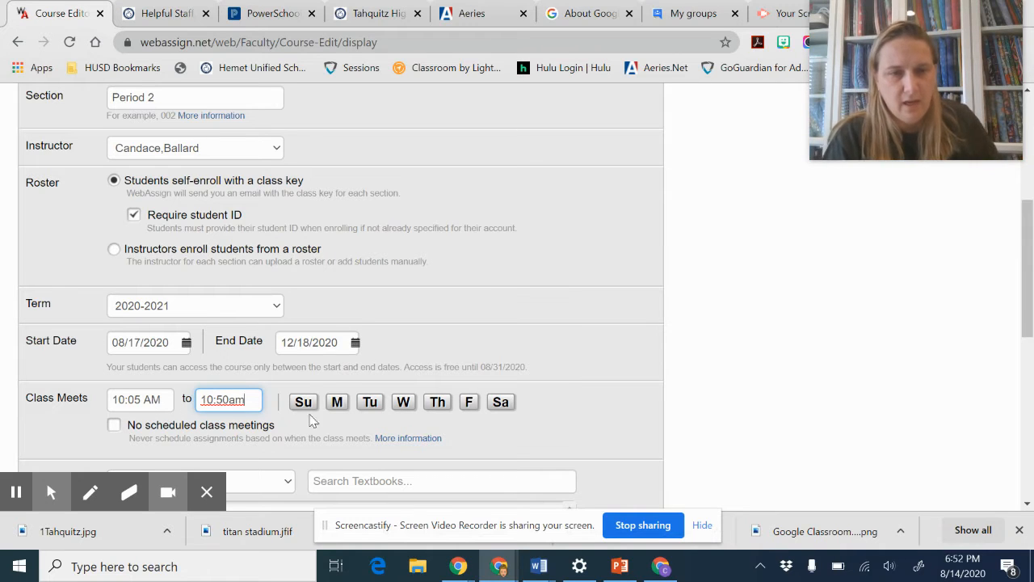
Step: Mark Monday through Friday as the class meeting days, leaving Saturday and Sunday unselected
{"action": "left_click", "coordinate": [340, 402]}
{"action": "left_click", "coordinate": [370, 403]}
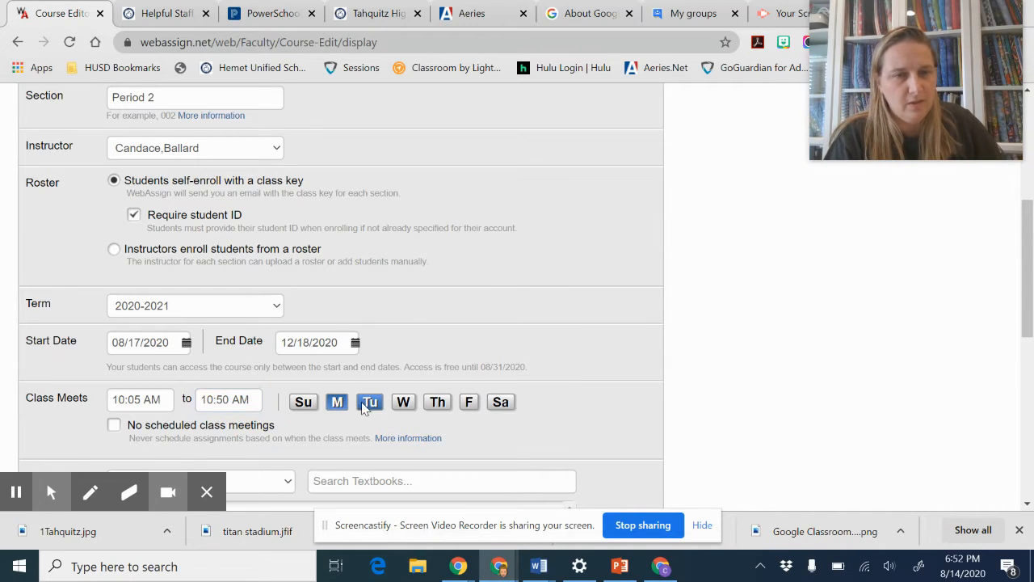
{"action": "left_click", "coordinate": [404, 402]}
{"action": "left_click", "coordinate": [437, 403]}
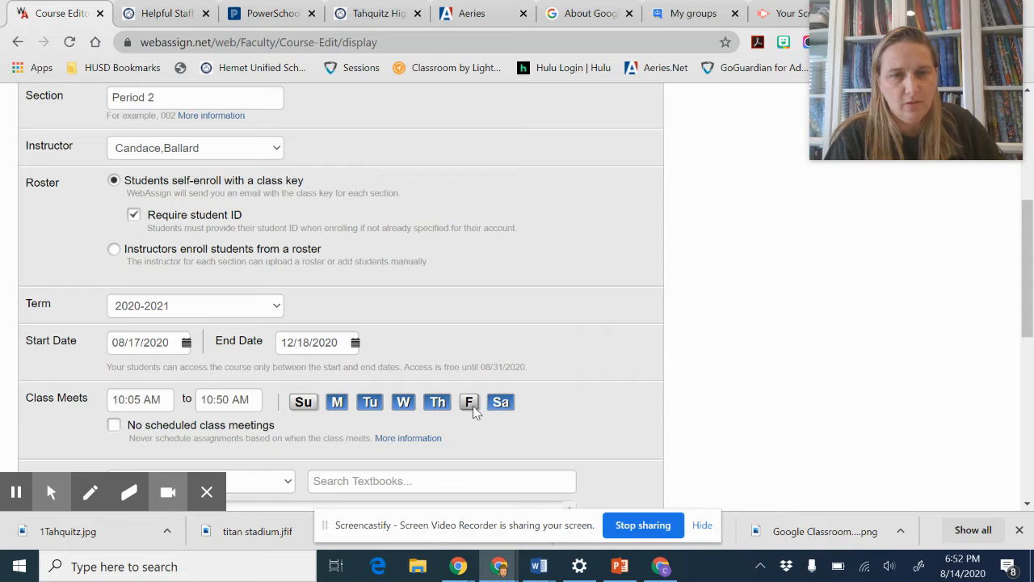
{"action": "left_click", "coordinate": [470, 404]}
{"action": "left_click", "coordinate": [502, 406]}
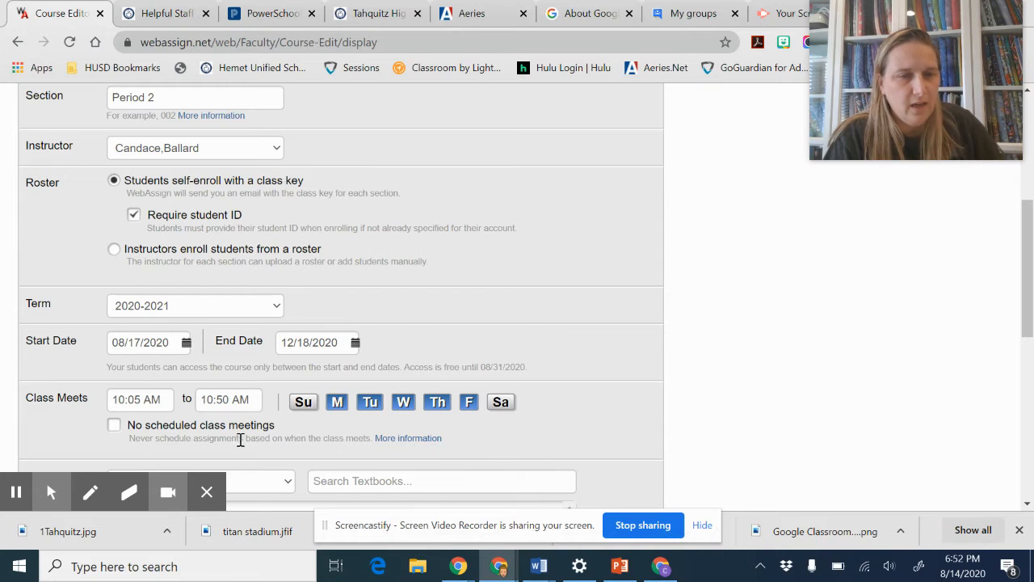
Step: Search the Mathematics textbooks for "larson calculus"
{"action": "scroll", "coordinate": [240, 440], "scroll_direction": "down", "scroll_amount": 4}
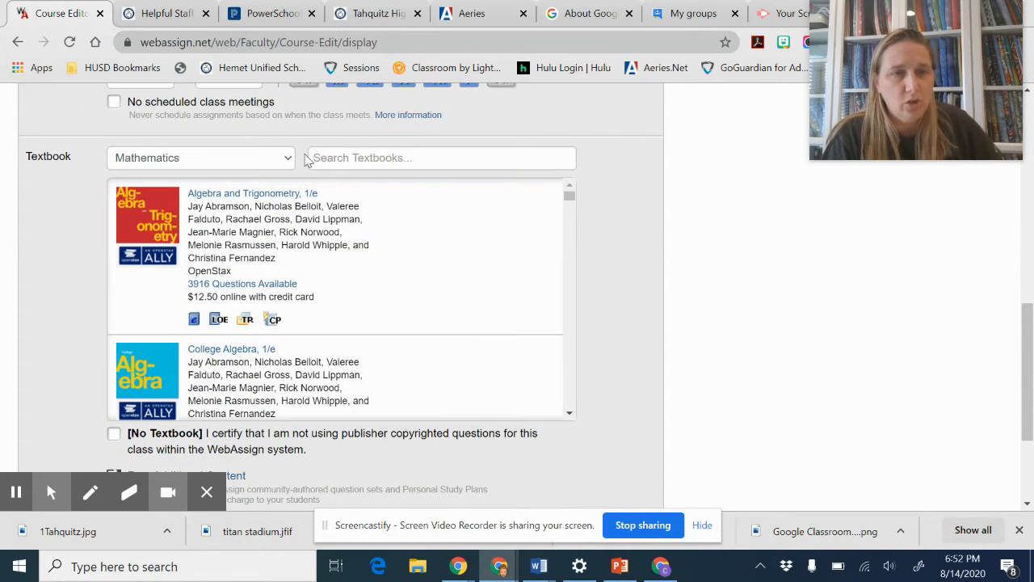
{"action": "left_click", "coordinate": [287, 160]}
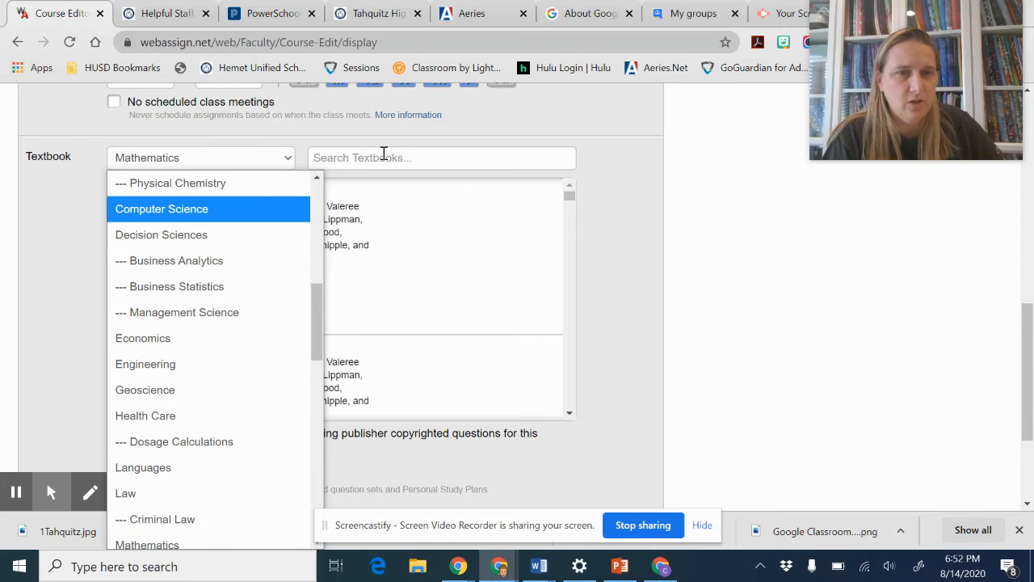
{"action": "left_click", "coordinate": [380, 158]}
{"action": "type", "text": "lars"}
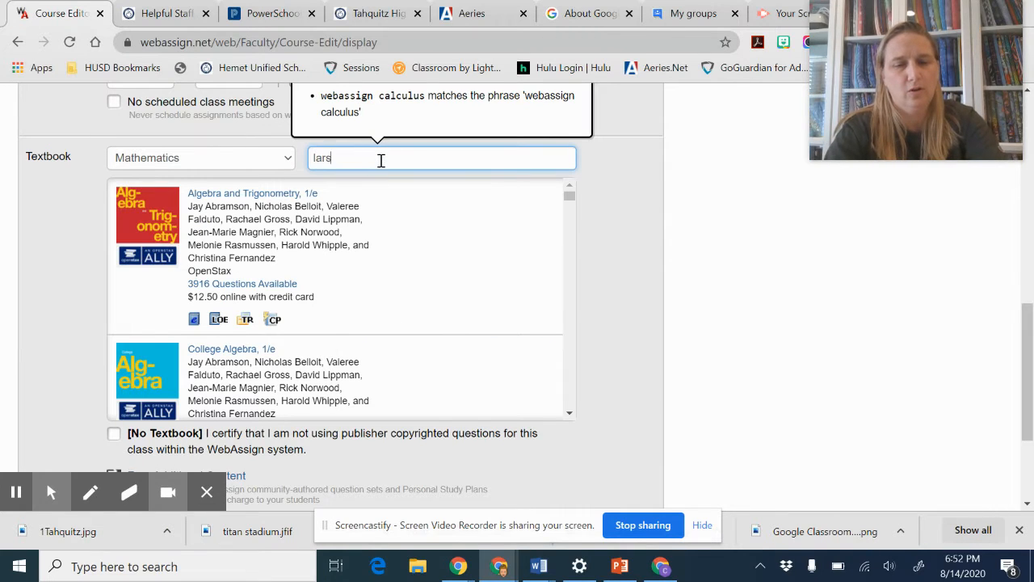
{"action": "type", "text": "on calc"}
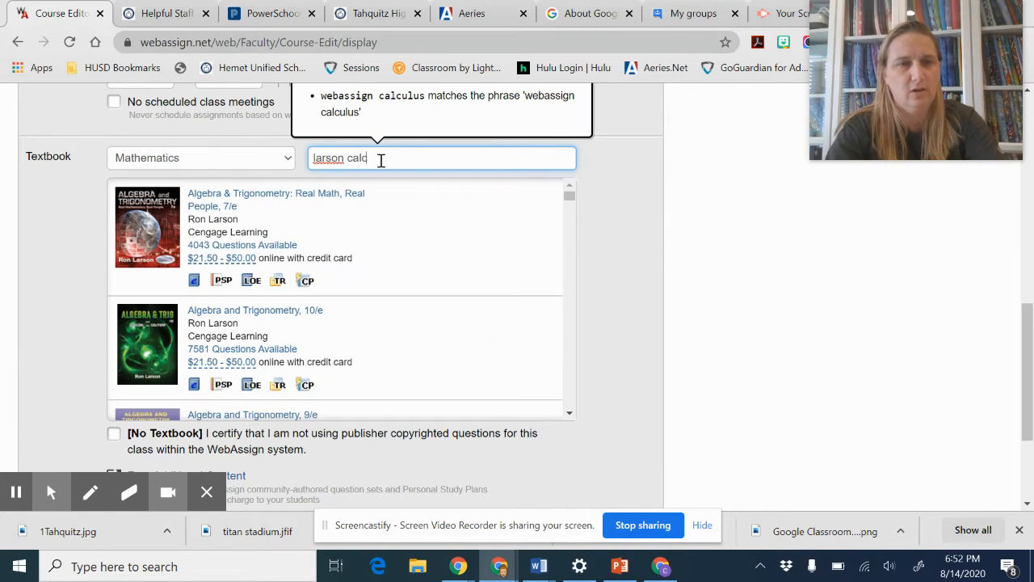
{"action": "type", "text": "ulus"}
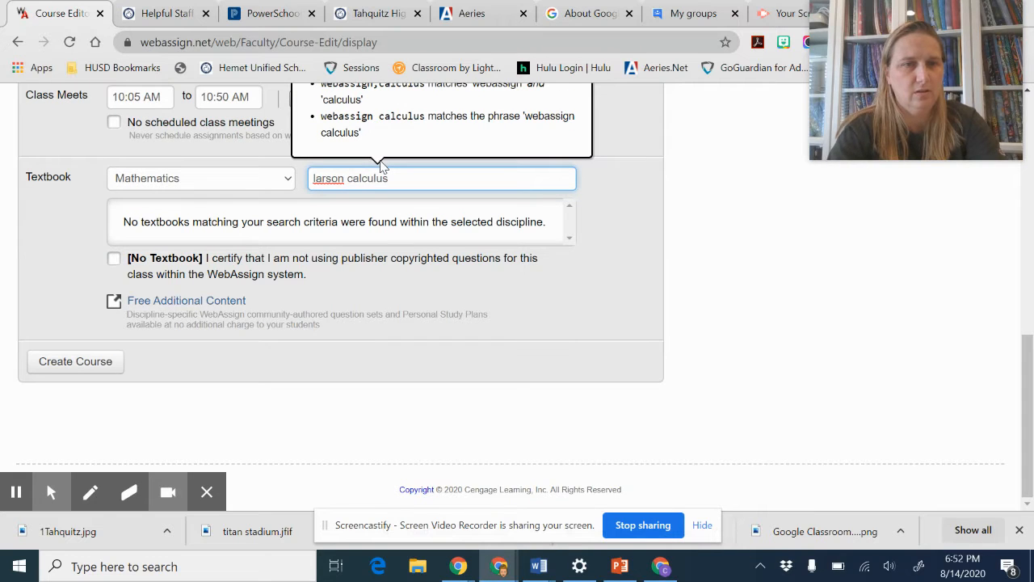
Step: Clear the textbook search and search for "calculus" instead
{"action": "key", "text": "BackSpace"}
{"action": "key", "text": "BackSpace"}
{"action": "key", "text": "BackSpace"}
{"action": "key", "text": "BackSpace"}
{"action": "key", "text": "BackSpace"}
{"action": "key", "text": "BackSpace"}
{"action": "key", "text": "BackSpace"}
{"action": "key", "text": "BackSpace"}
{"action": "key", "text": "BackSpace"}
{"action": "key", "text": "BackSpace"}
{"action": "key", "text": "BackSpace"}
{"action": "key", "text": "BackSpace"}
{"action": "key", "text": "BackSpace"}
{"action": "key", "text": "BackSpace"}
{"action": "key", "text": "BackSpace"}
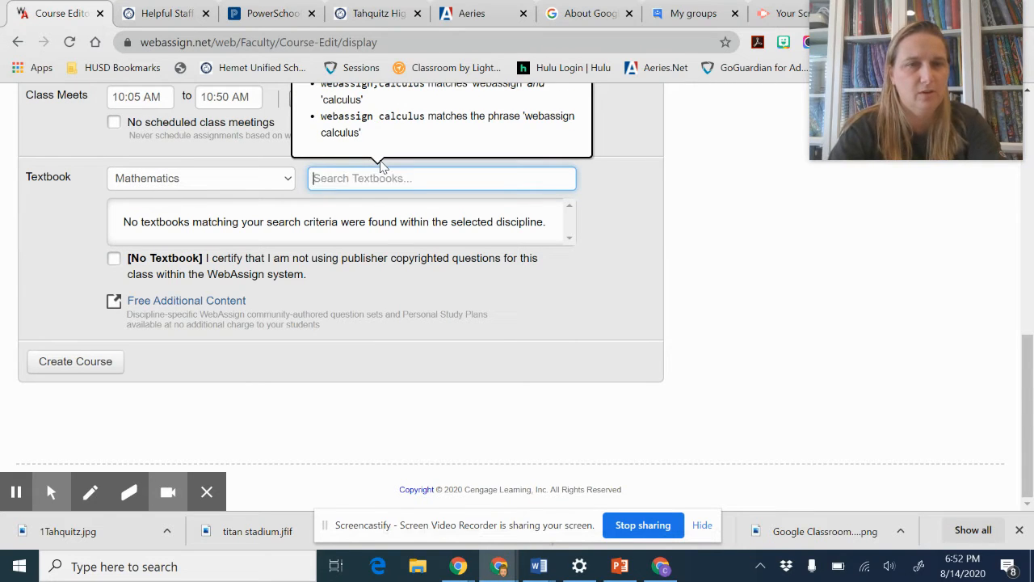
{"action": "type", "text": "calculus"}
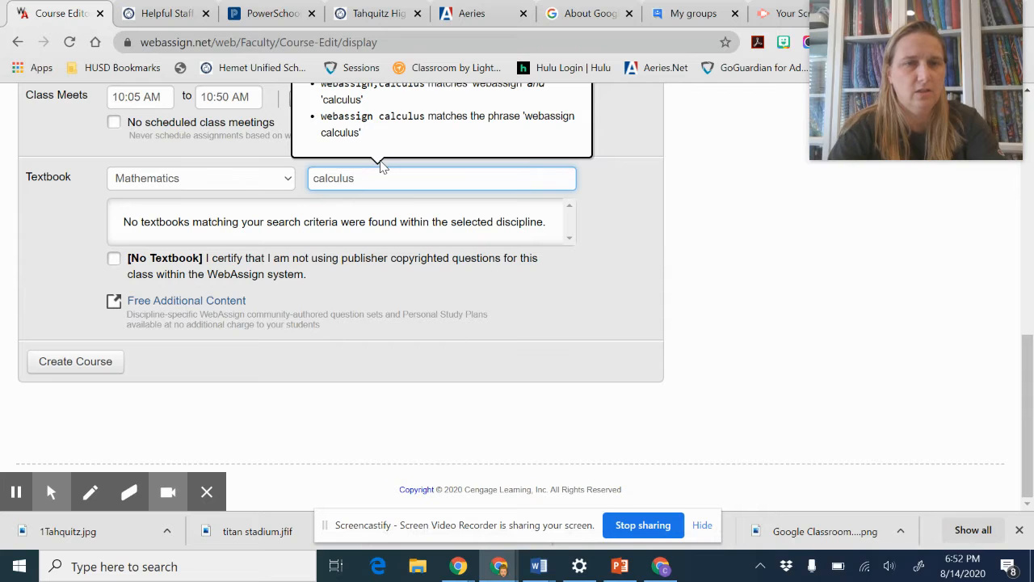
Step: Find Calculus (AP edition), 11/e from Cengage Learning in the textbook results and select it as the course textbook
{"action": "scroll", "coordinate": [422, 288], "scroll_direction": "down", "scroll_amount": 3}
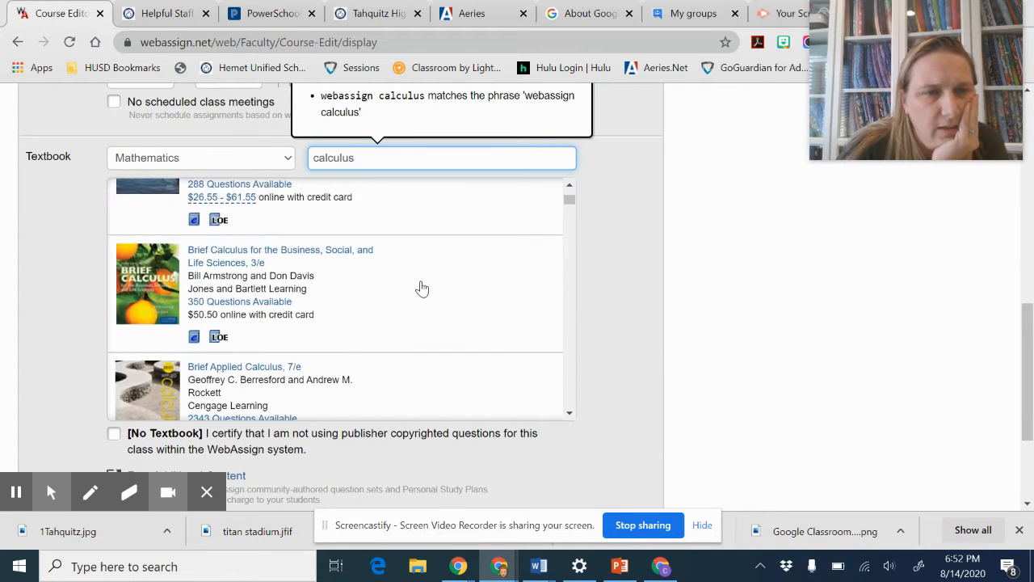
{"action": "scroll", "coordinate": [422, 289], "scroll_direction": "down", "scroll_amount": 8}
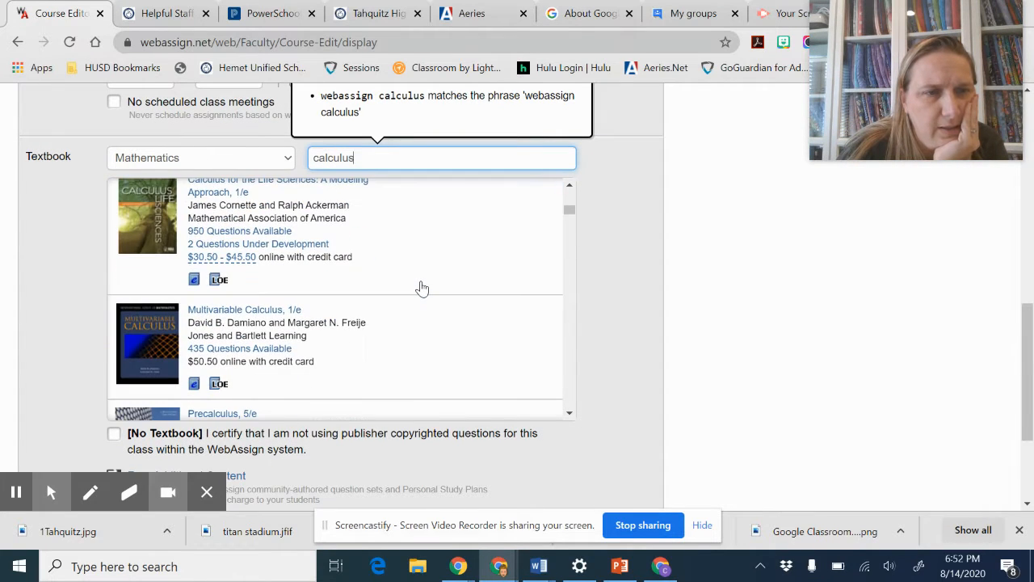
{"action": "scroll", "coordinate": [422, 289], "scroll_direction": "down", "scroll_amount": 8}
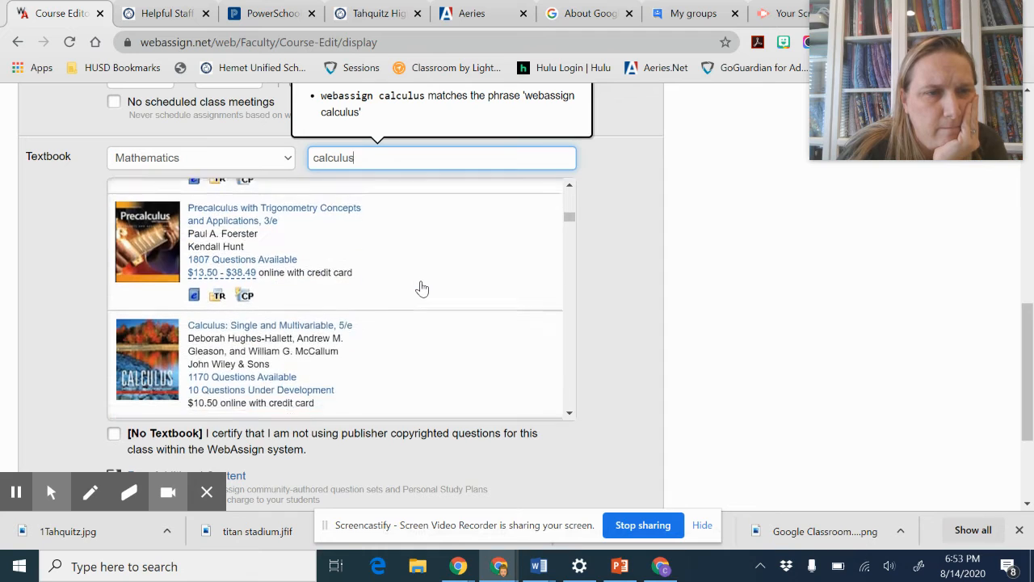
{"action": "scroll", "coordinate": [422, 289], "scroll_direction": "down", "scroll_amount": 8}
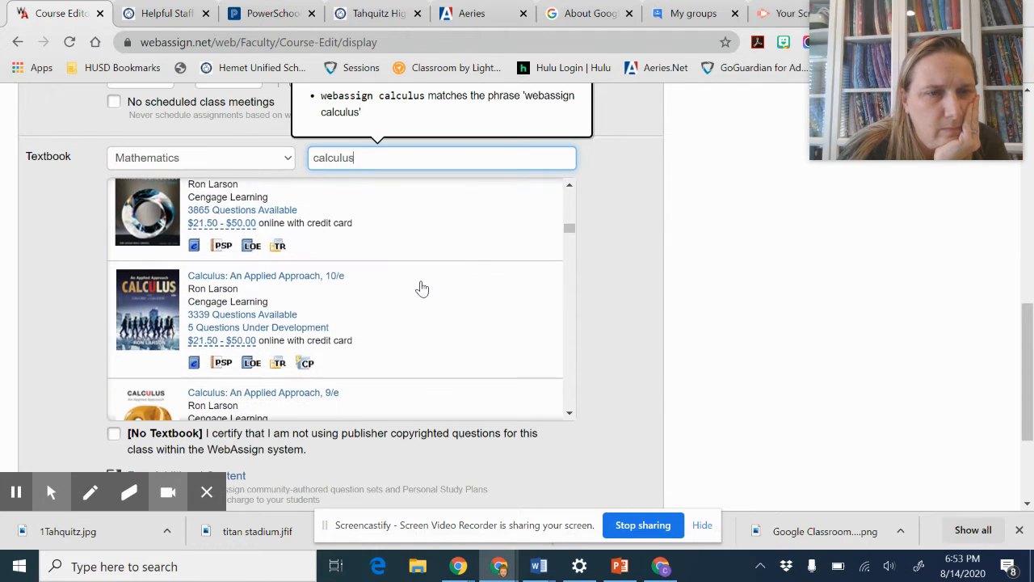
{"action": "scroll", "coordinate": [422, 289], "scroll_direction": "down", "scroll_amount": 8}
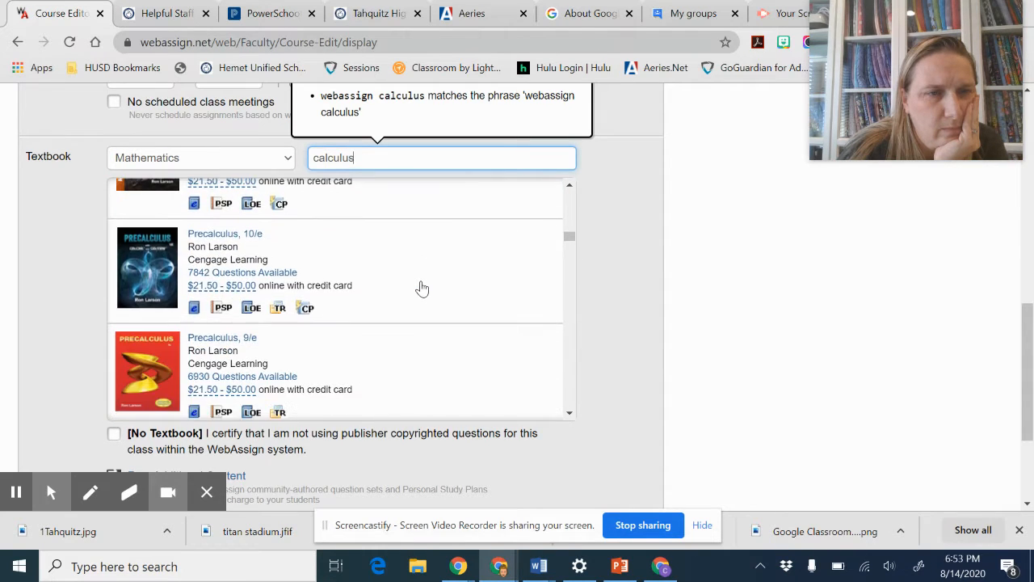
{"action": "scroll", "coordinate": [422, 289], "scroll_direction": "down", "scroll_amount": 8}
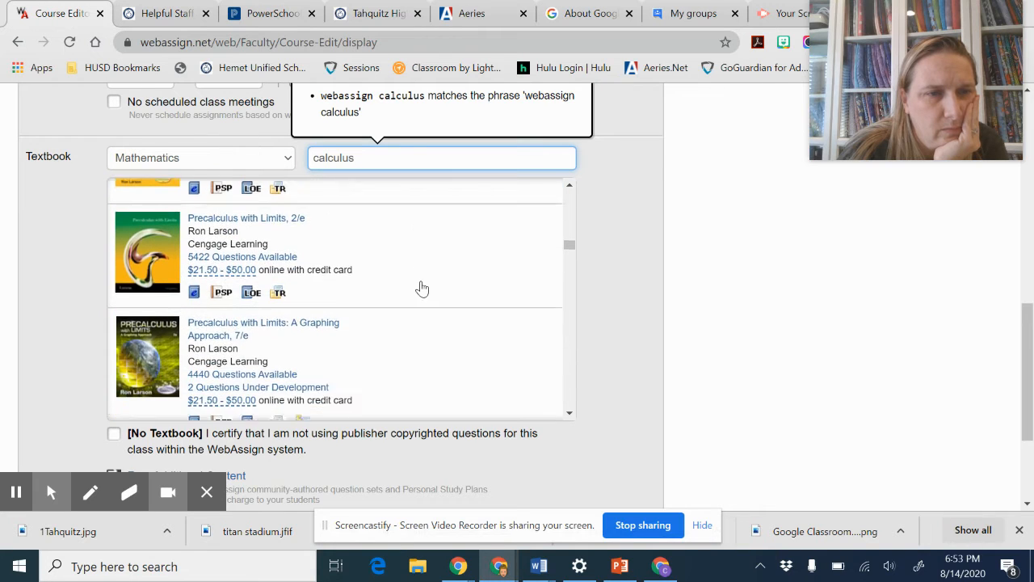
{"action": "scroll", "coordinate": [422, 289], "scroll_direction": "down", "scroll_amount": 8}
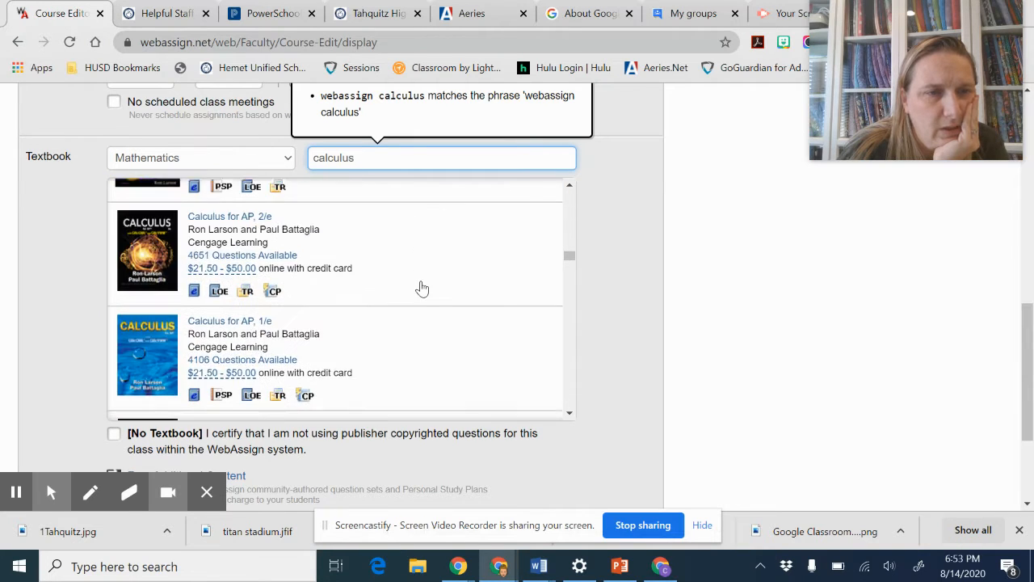
{"action": "scroll", "coordinate": [421, 288], "scroll_direction": "down", "scroll_amount": 4}
{"action": "scroll", "coordinate": [422, 289], "scroll_direction": "up", "scroll_amount": 2}
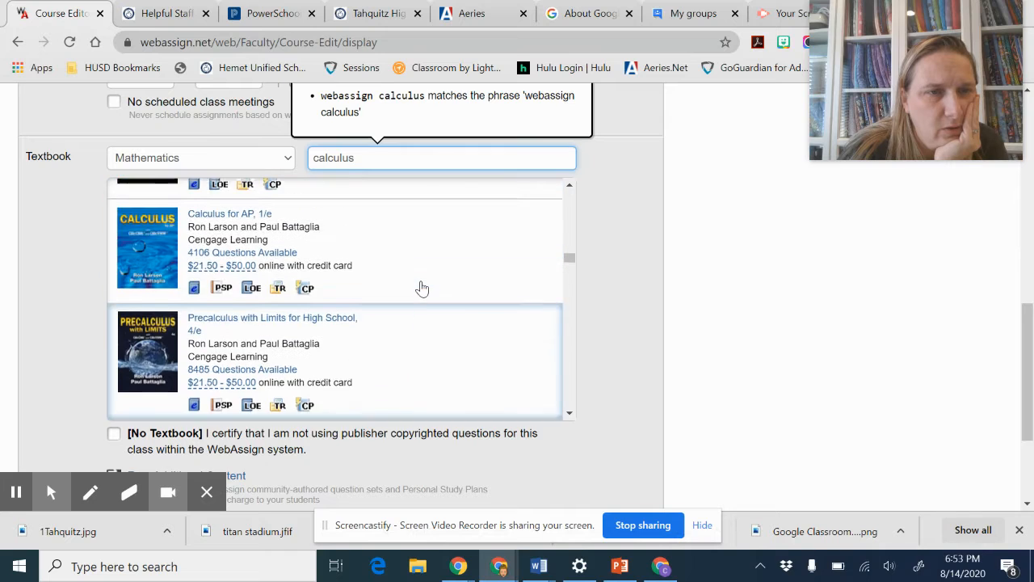
{"action": "scroll", "coordinate": [422, 289], "scroll_direction": "down", "scroll_amount": 8}
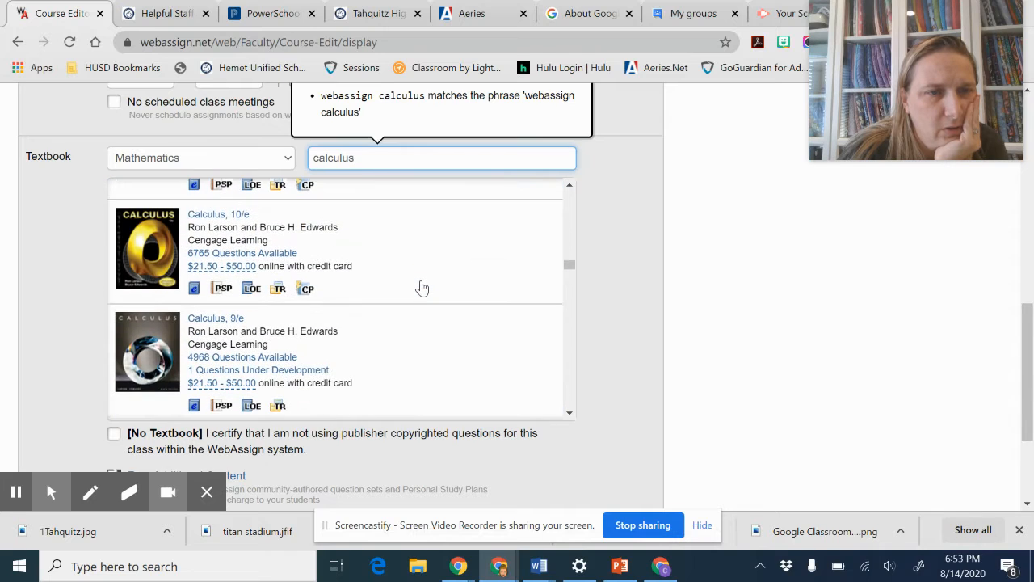
{"action": "scroll", "coordinate": [421, 288], "scroll_direction": "down", "scroll_amount": 4}
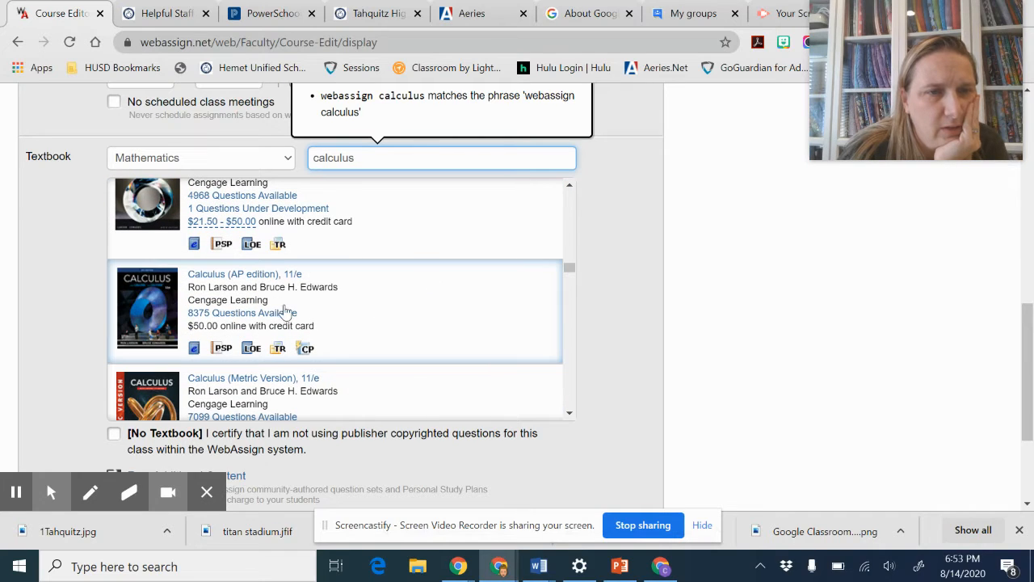
{"action": "left_click", "coordinate": [199, 310]}
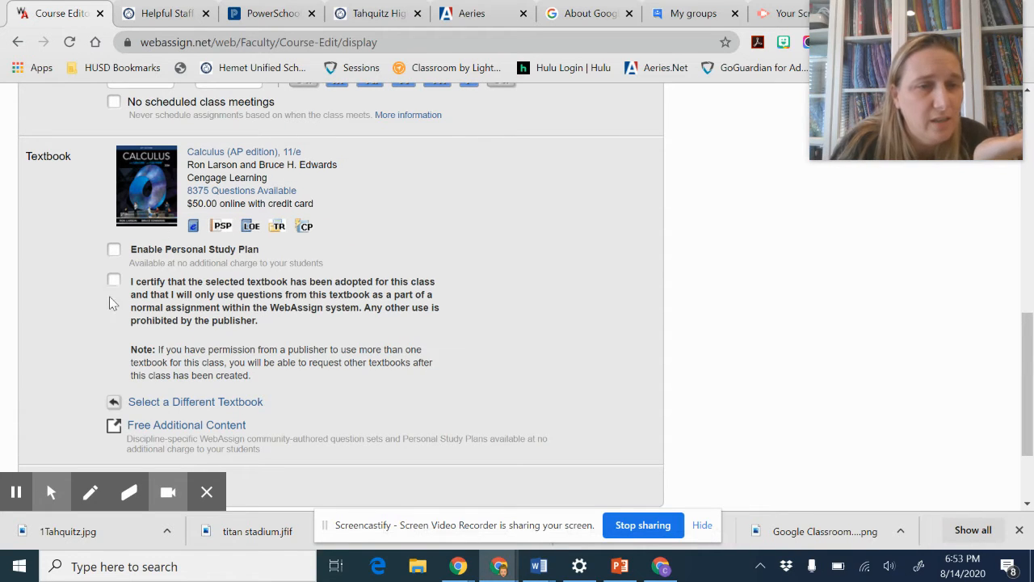
Step: Certify that the selected textbook is adopted for this class, and look through the free additional content without adding any
{"action": "left_click", "coordinate": [160, 427]}
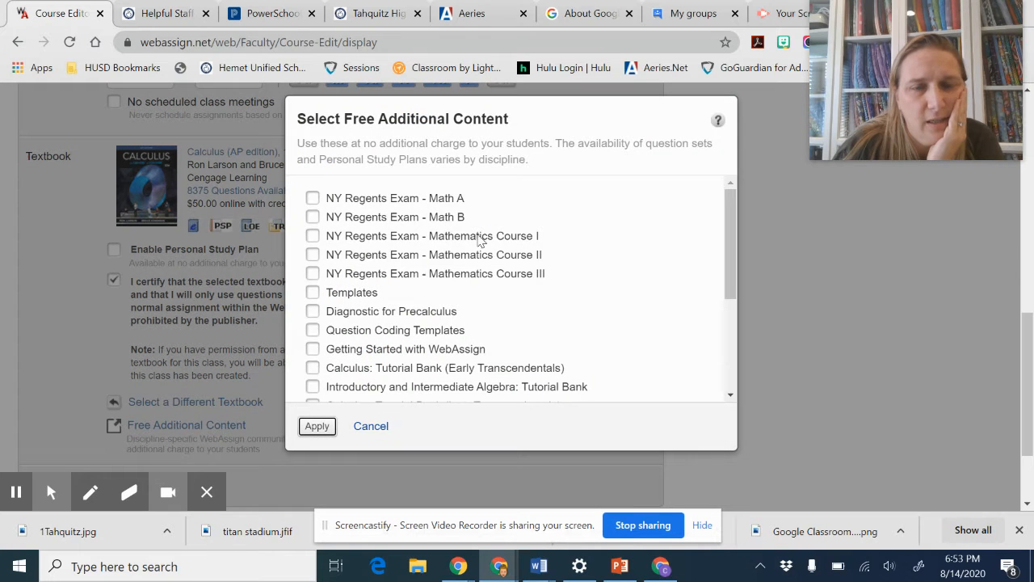
{"action": "scroll", "coordinate": [444, 255], "scroll_direction": "down", "scroll_amount": 3}
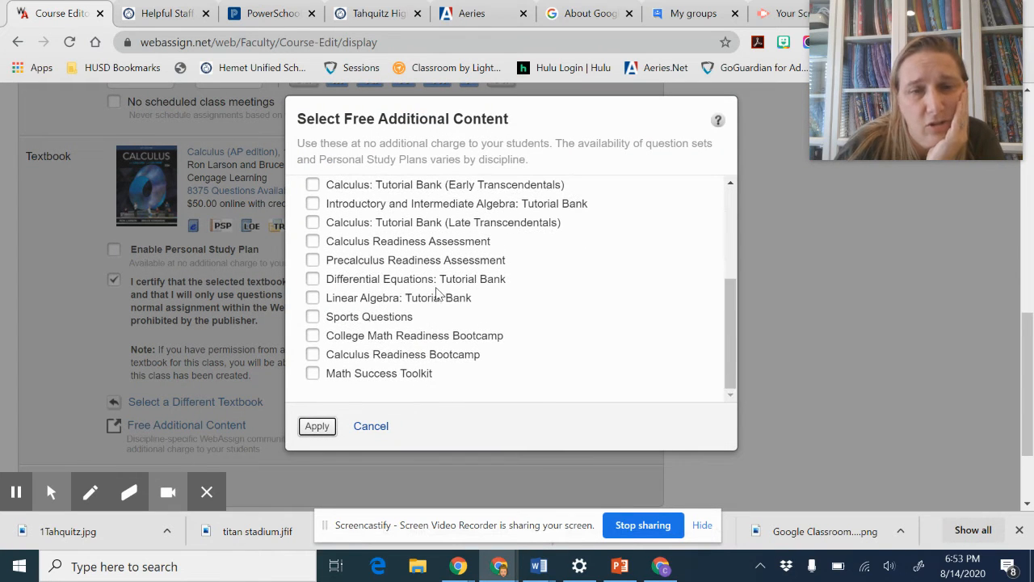
{"action": "scroll", "coordinate": [342, 256], "scroll_direction": "up", "scroll_amount": 3}
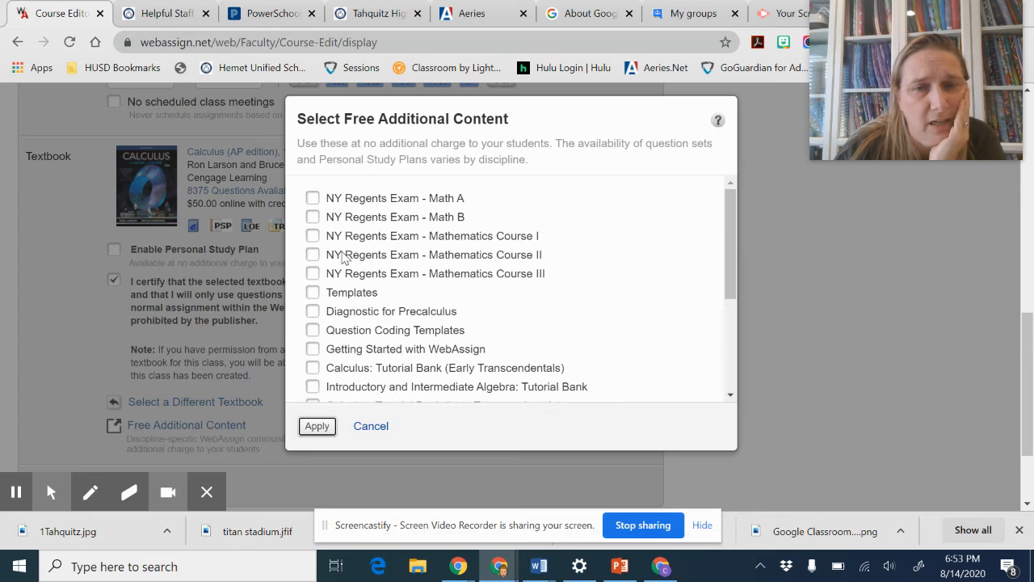
{"action": "left_click", "coordinate": [372, 425]}
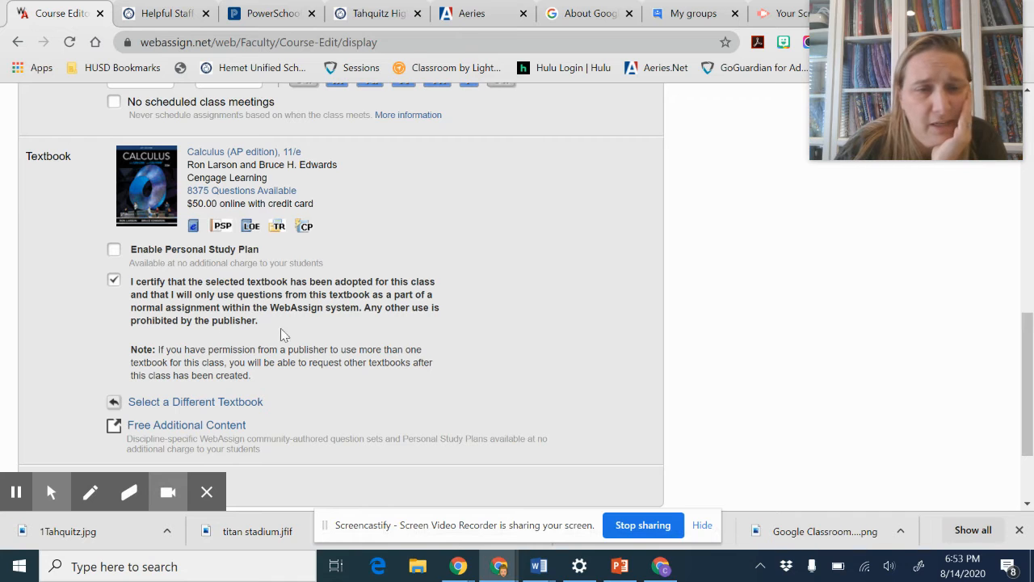
Step: Create the course with the chosen textbook, leaving the Personal Study Plan disabled
{"action": "scroll", "coordinate": [380, 311], "scroll_direction": "down", "scroll_amount": 3}
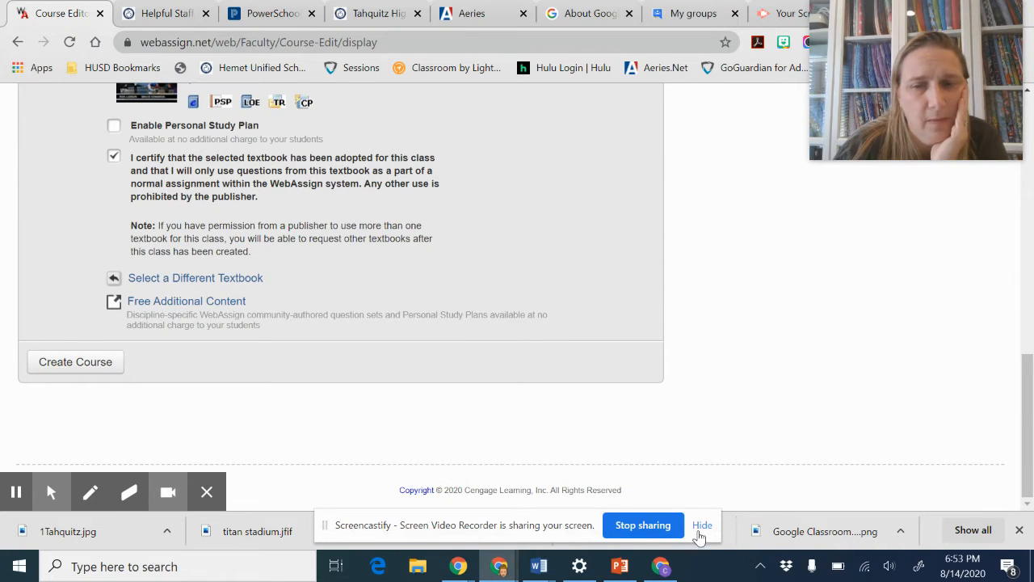
{"action": "left_click", "coordinate": [701, 525]}
{"action": "scroll", "coordinate": [380, 284], "scroll_direction": "up", "scroll_amount": 8}
{"action": "scroll", "coordinate": [379, 284], "scroll_direction": "down", "scroll_amount": 8}
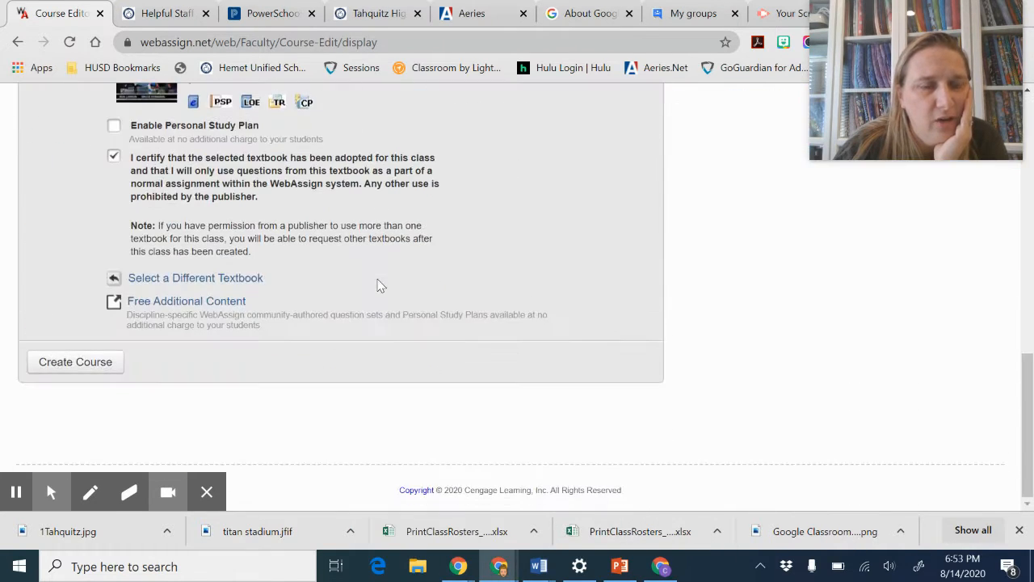
{"action": "left_click", "coordinate": [92, 363]}
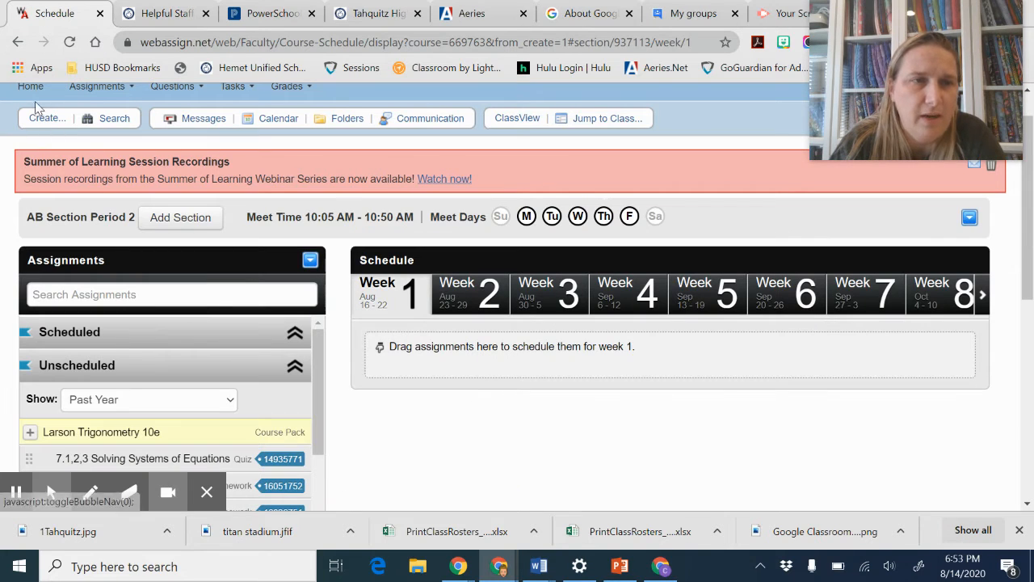
Step: Return to the list of classes and open the class key settings for AB, section Period 2
{"action": "left_click", "coordinate": [32, 92]}
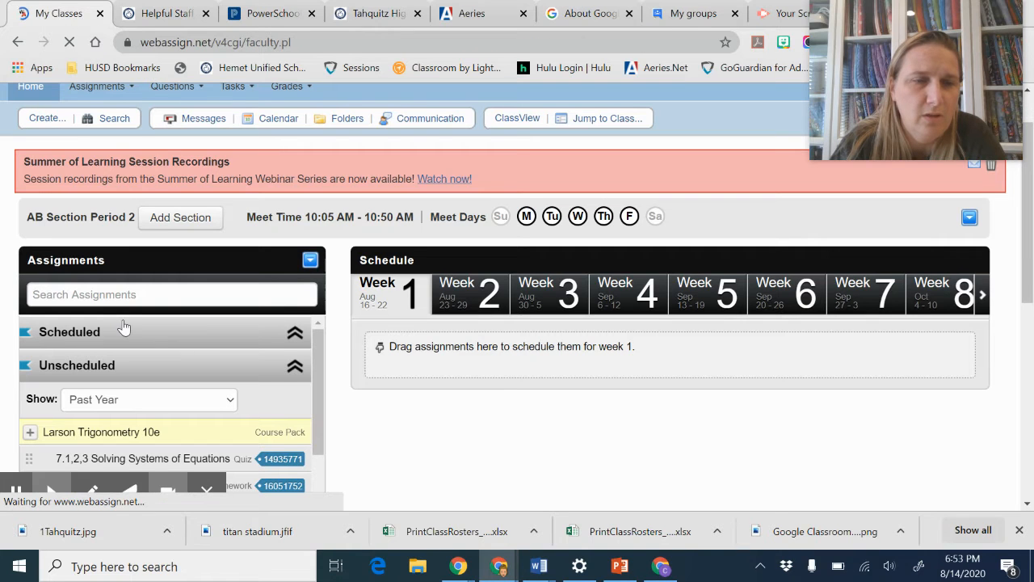
{"action": "scroll", "coordinate": [103, 393], "scroll_direction": "down", "scroll_amount": 4}
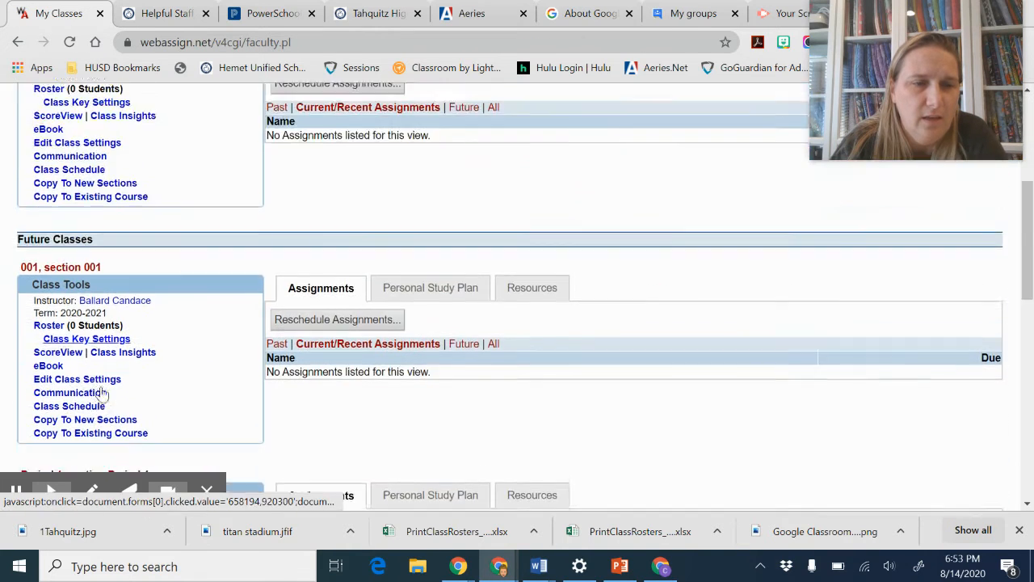
{"action": "scroll", "coordinate": [102, 393], "scroll_direction": "down", "scroll_amount": 1}
{"action": "scroll", "coordinate": [106, 388], "scroll_direction": "down", "scroll_amount": 6}
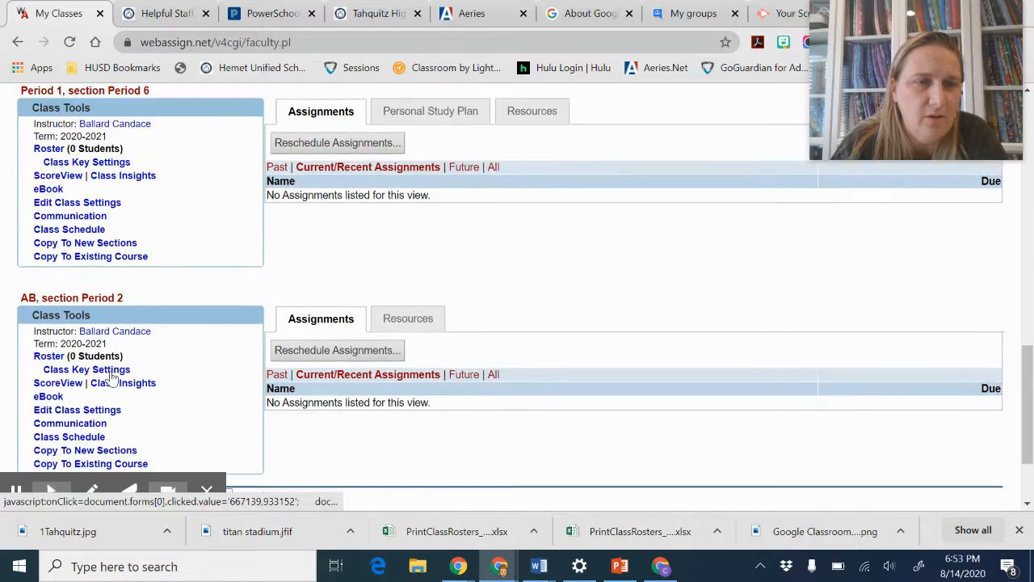
{"action": "scroll", "coordinate": [112, 376], "scroll_direction": "down", "scroll_amount": 3}
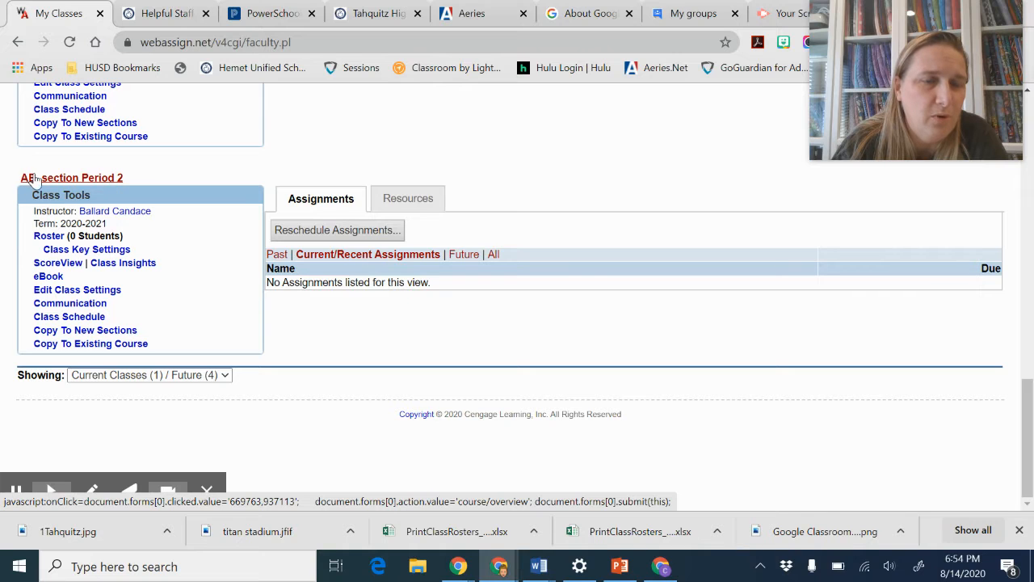
{"action": "scroll", "coordinate": [115, 226], "scroll_direction": "up", "scroll_amount": 3}
{"action": "scroll", "coordinate": [113, 218], "scroll_direction": "down", "scroll_amount": 3}
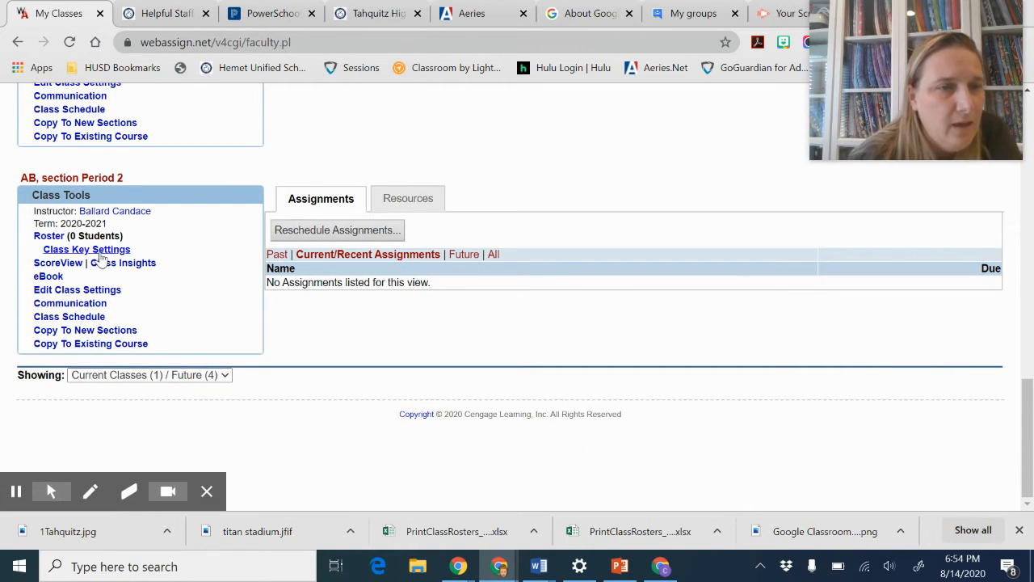
{"action": "left_click", "coordinate": [94, 253]}
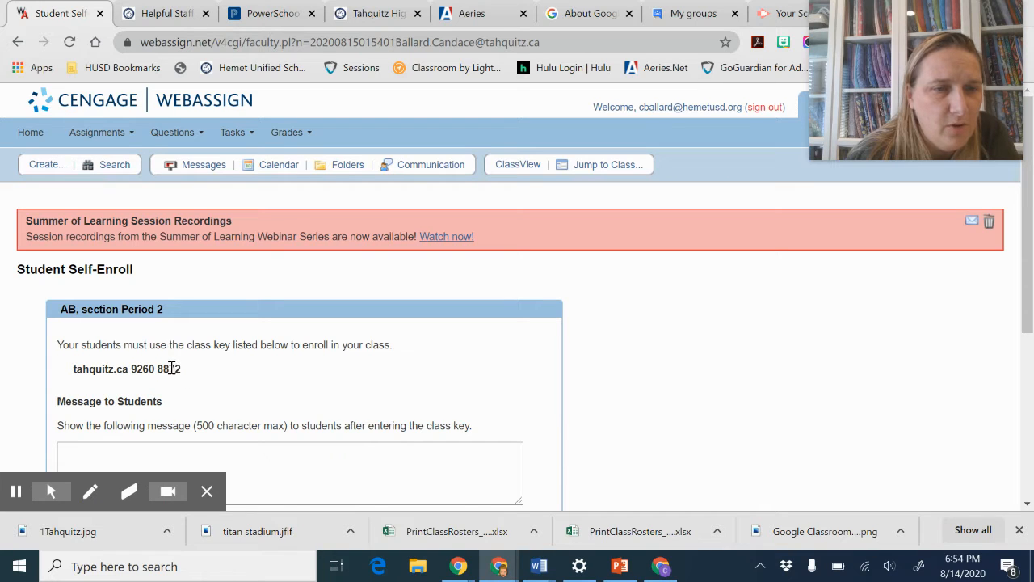
Step: Highlight the class key, review the student self-enrollment options, and return to the class list without saving changes
{"action": "left_click_drag", "start_coordinate": [171, 369], "coordinate": [73, 346]}
{"action": "left_click_drag", "start_coordinate": [185, 371], "coordinate": [79, 372]}
{"action": "scroll", "coordinate": [194, 379], "scroll_direction": "down", "scroll_amount": 3}
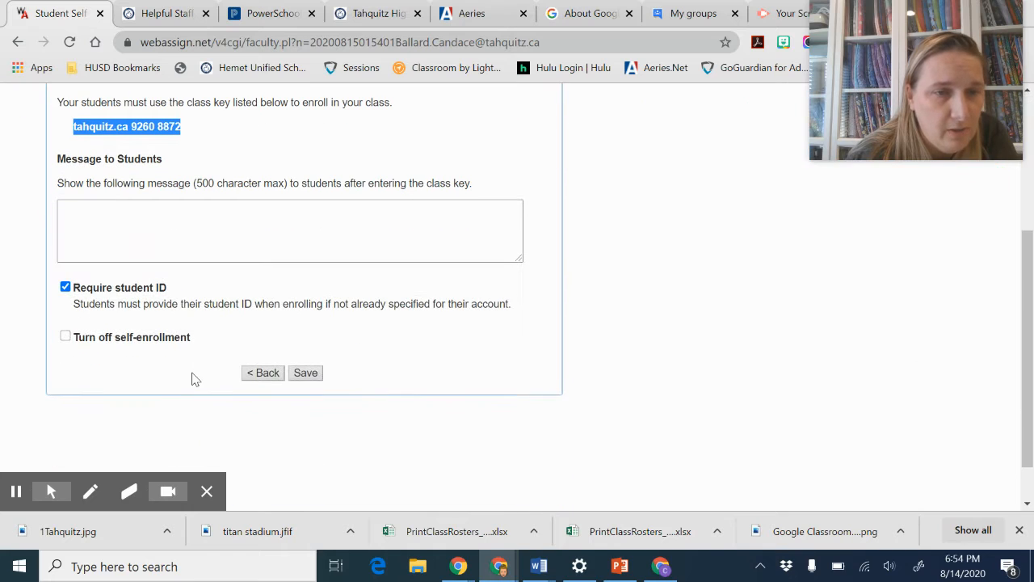
{"action": "left_click", "coordinate": [260, 374]}
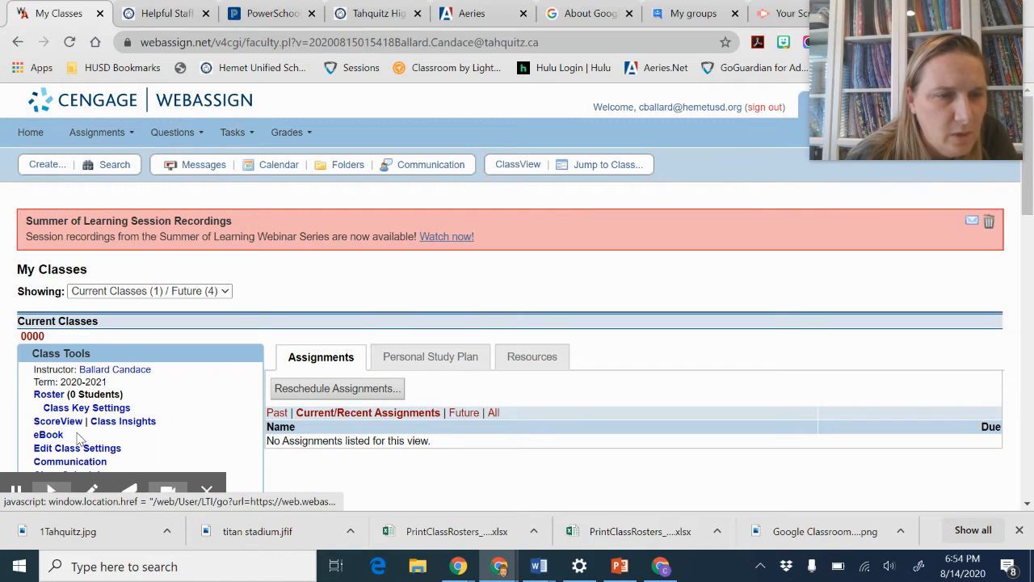
Step: Open the class settings for AB, section Period 2 and review its general section information
{"action": "scroll", "coordinate": [80, 453], "scroll_direction": "down", "scroll_amount": 5}
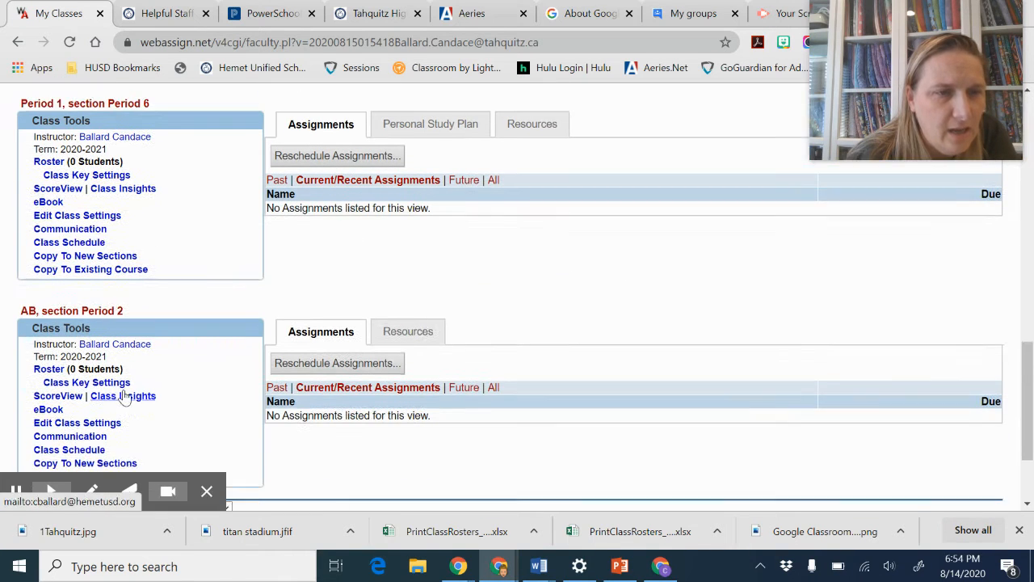
{"action": "left_click", "coordinate": [91, 421]}
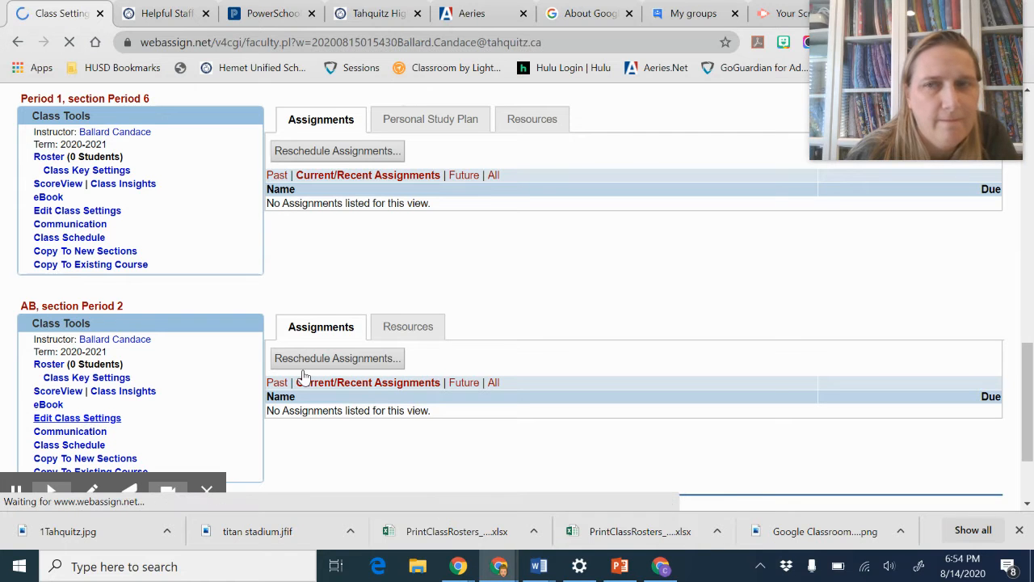
{"action": "scroll", "coordinate": [304, 362], "scroll_direction": "down", "scroll_amount": 3}
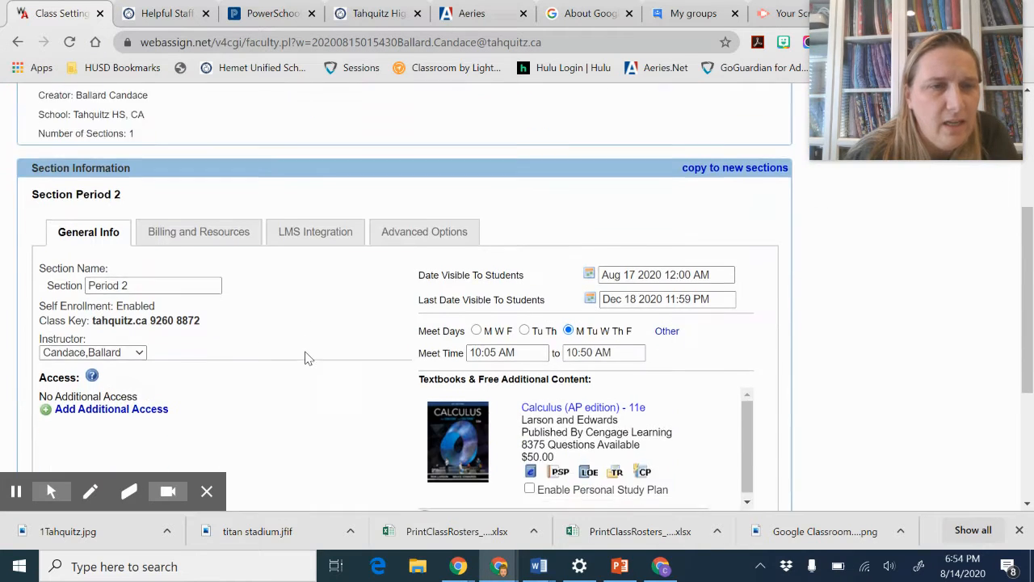
{"action": "scroll", "coordinate": [305, 358], "scroll_direction": "down", "scroll_amount": 2}
{"action": "scroll", "coordinate": [304, 358], "scroll_direction": "up", "scroll_amount": 1}
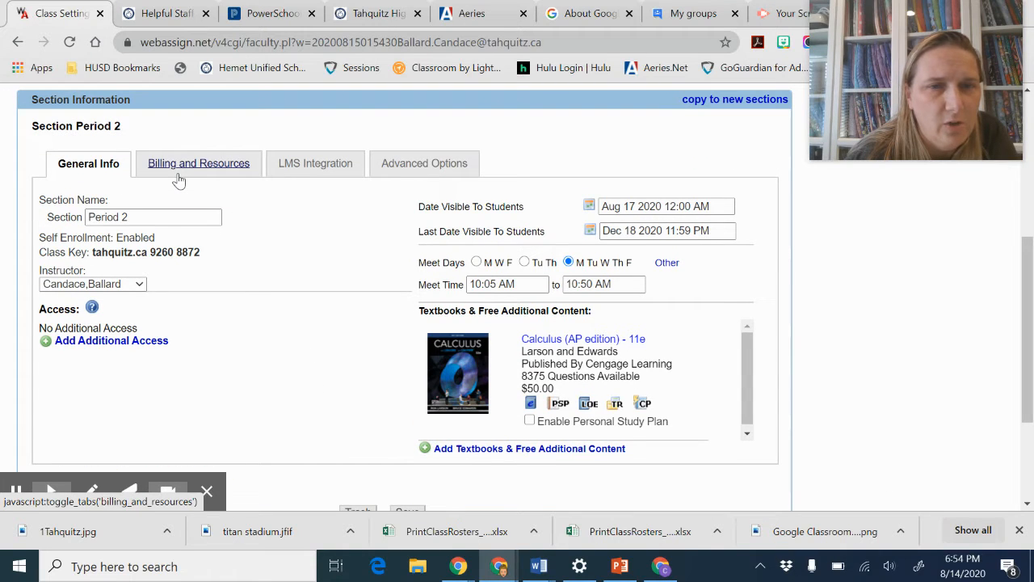
Step: Set the student fee payment method to Bill Institution with homework and eBook access, choosing "I have a PO #" as the payment method
{"action": "left_click", "coordinate": [178, 171]}
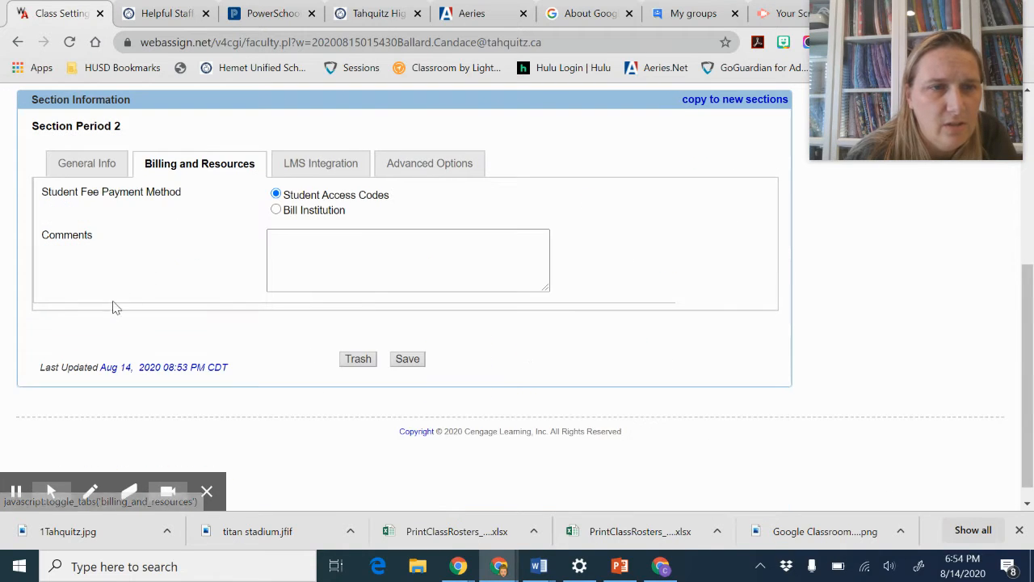
{"action": "left_click", "coordinate": [276, 212]}
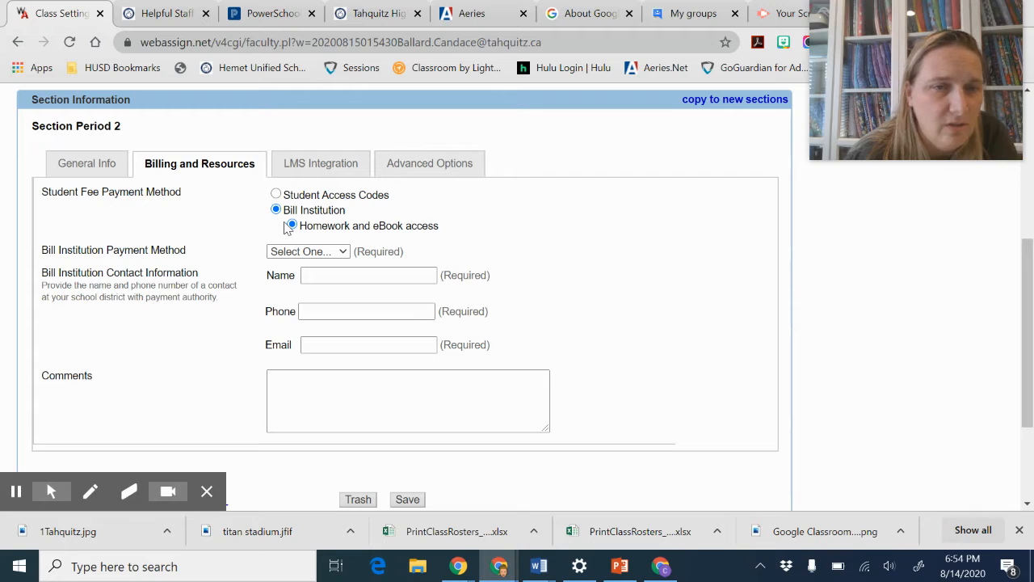
{"action": "left_click", "coordinate": [345, 252]}
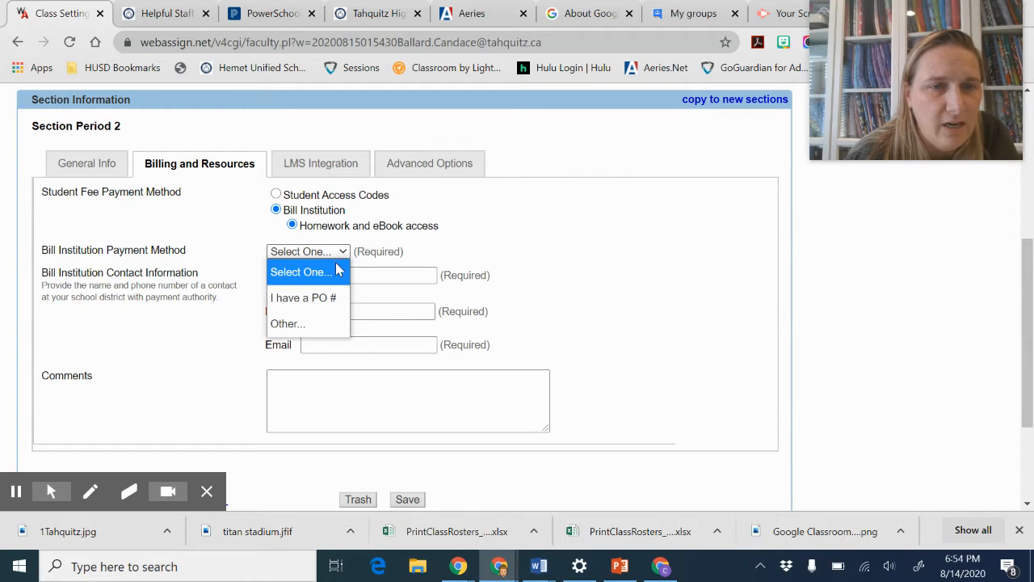
{"action": "left_click", "coordinate": [327, 297]}
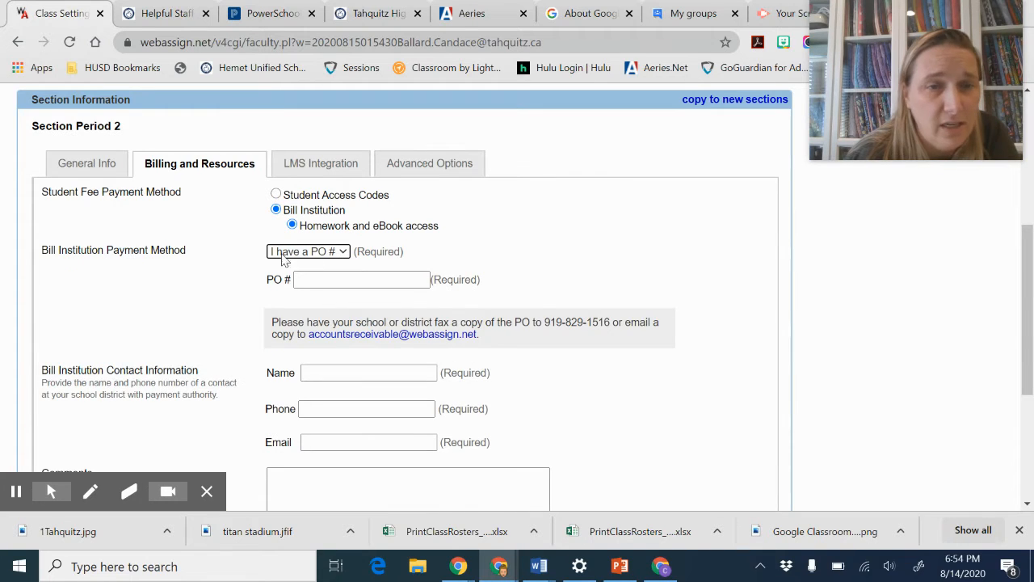
Step: Enter Cengage as the PO #, fill in the billing contact's name, phone and email, and save the billing settings
{"action": "left_click", "coordinate": [313, 277]}
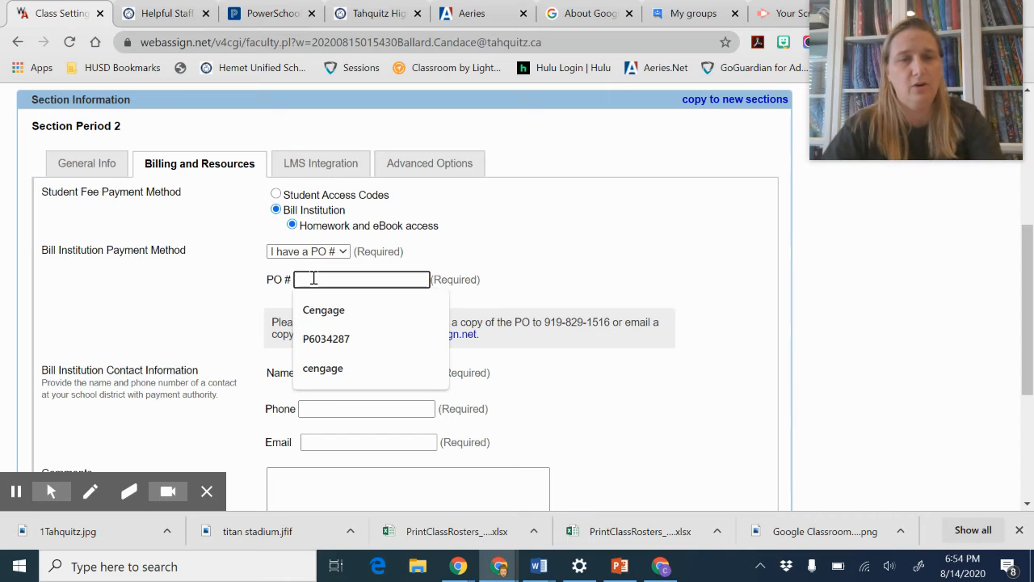
{"action": "left_click", "coordinate": [334, 312]}
{"action": "left_click", "coordinate": [339, 371]}
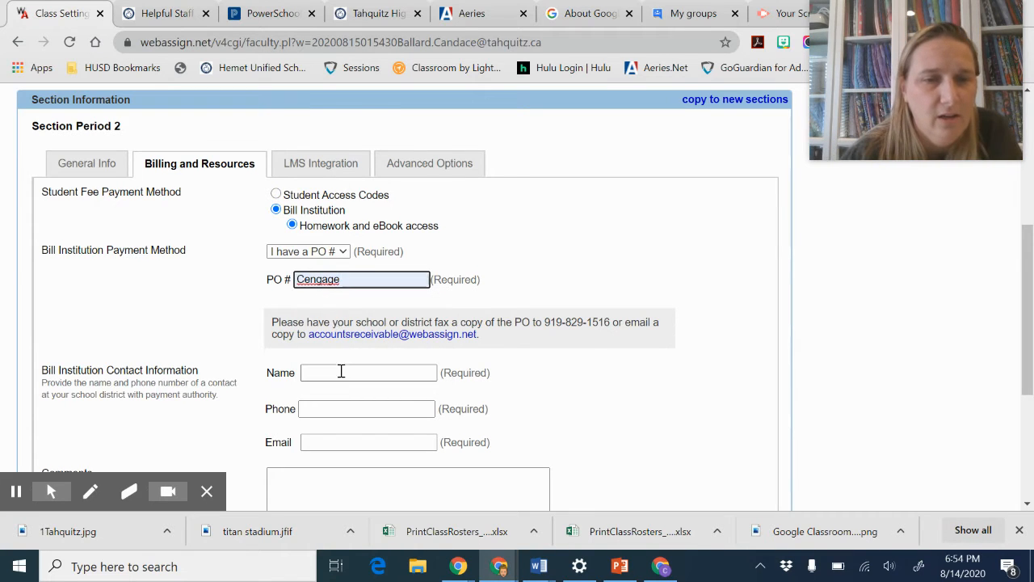
{"action": "left_click", "coordinate": [380, 30]}
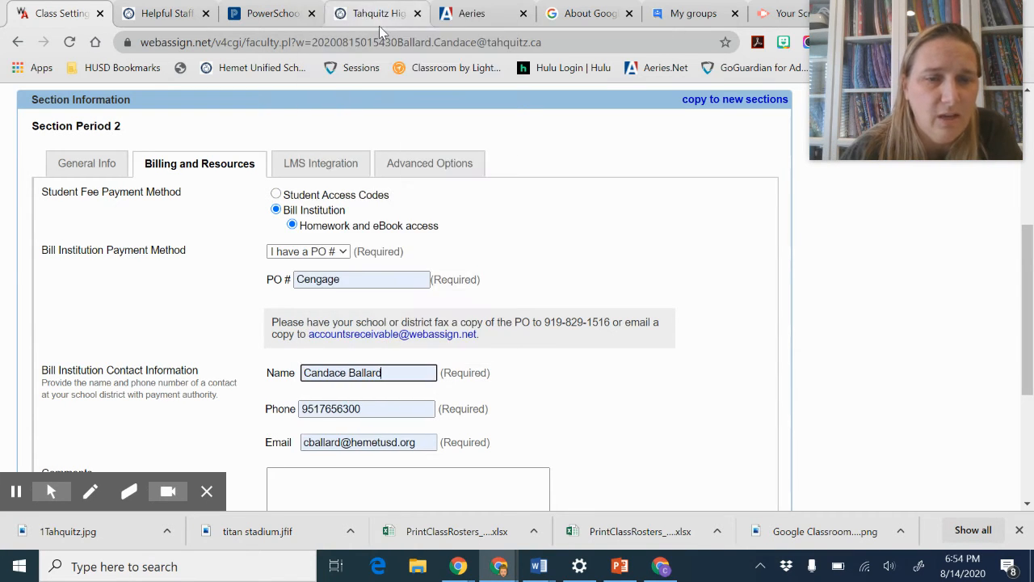
{"action": "scroll", "coordinate": [547, 417], "scroll_direction": "down", "scroll_amount": 2}
{"action": "scroll", "coordinate": [547, 421], "scroll_direction": "down", "scroll_amount": 1}
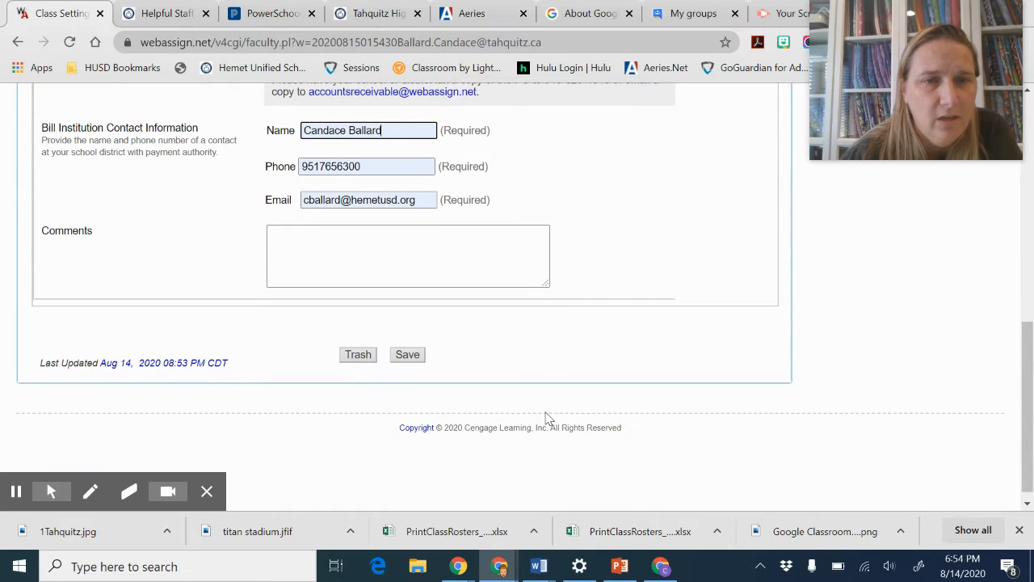
{"action": "scroll", "coordinate": [381, 355], "scroll_direction": "up", "scroll_amount": 4}
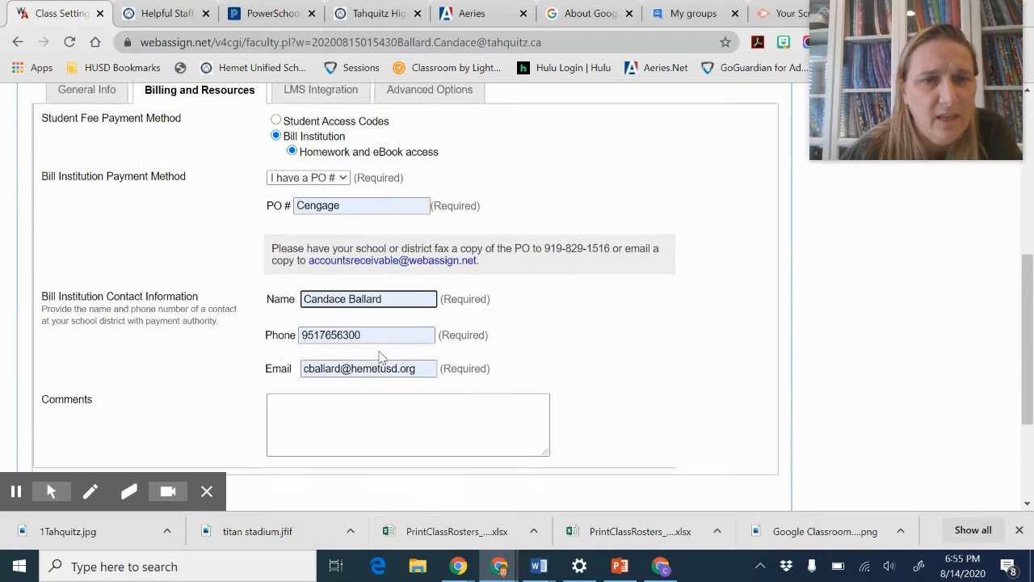
{"action": "scroll", "coordinate": [378, 379], "scroll_direction": "down", "scroll_amount": 4}
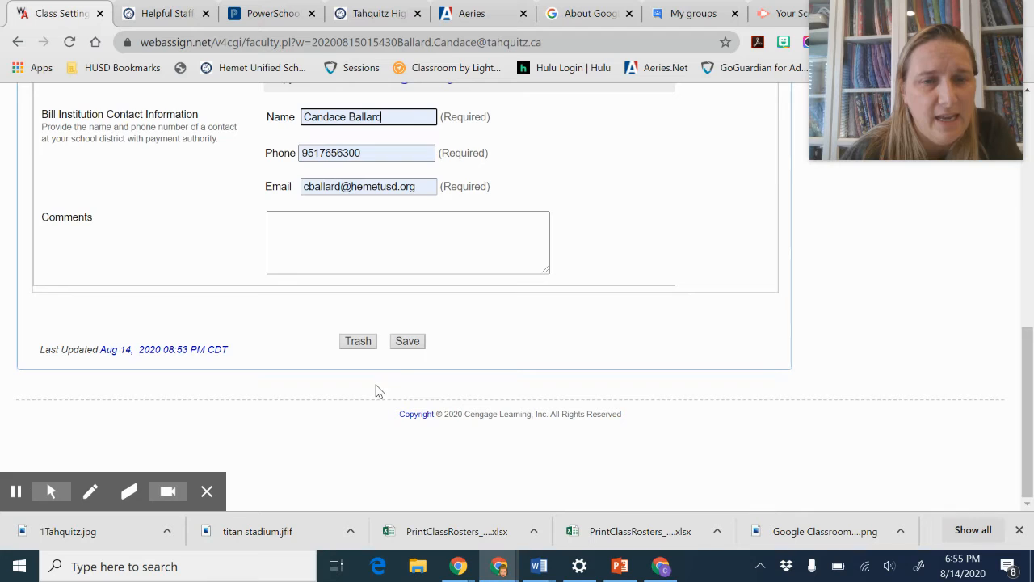
{"action": "left_click", "coordinate": [403, 347]}
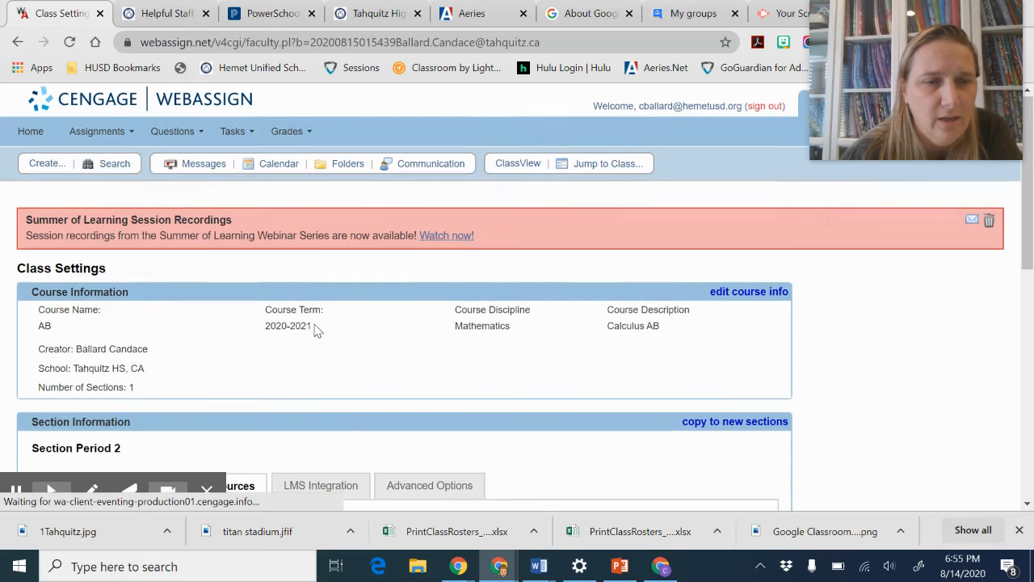
Step: Turn off highlighting of randomized text in the section's advanced options, review the remaining options, and save the settings
{"action": "scroll", "coordinate": [345, 307], "scroll_direction": "down", "scroll_amount": 3}
{"action": "left_click", "coordinate": [420, 247]}
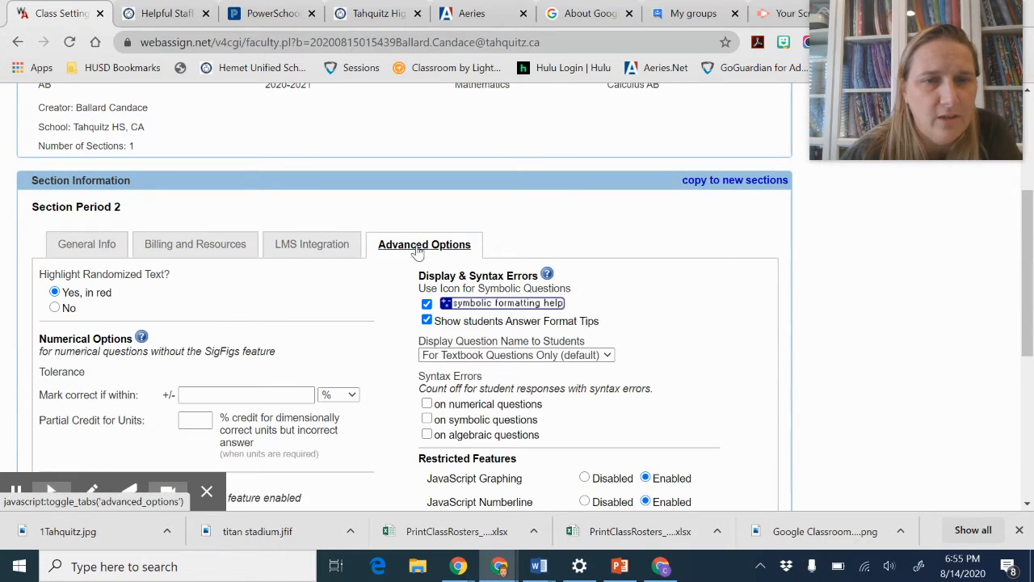
{"action": "scroll", "coordinate": [369, 362], "scroll_direction": "down", "scroll_amount": 1}
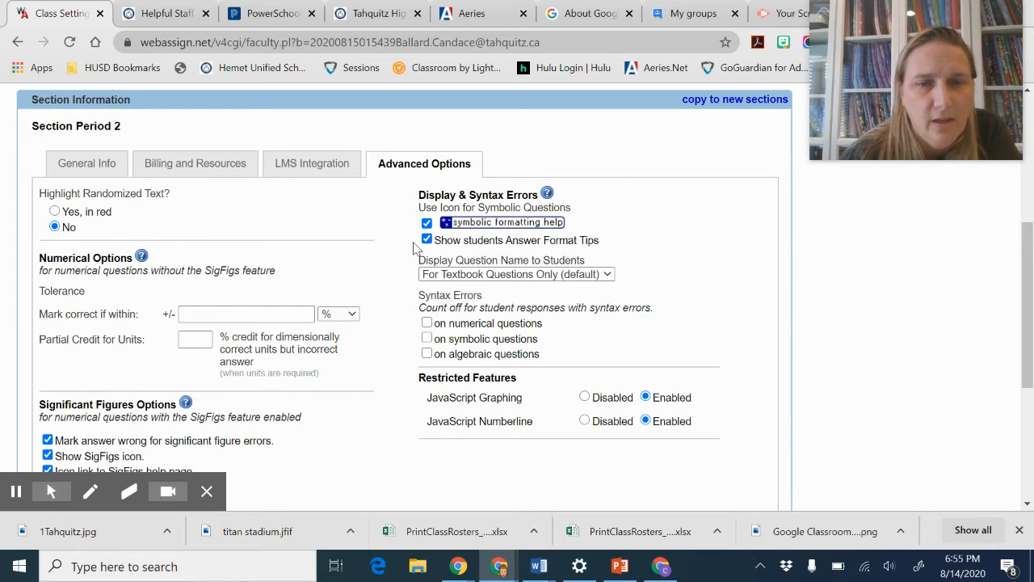
{"action": "scroll", "coordinate": [410, 339], "scroll_direction": "down", "scroll_amount": 3}
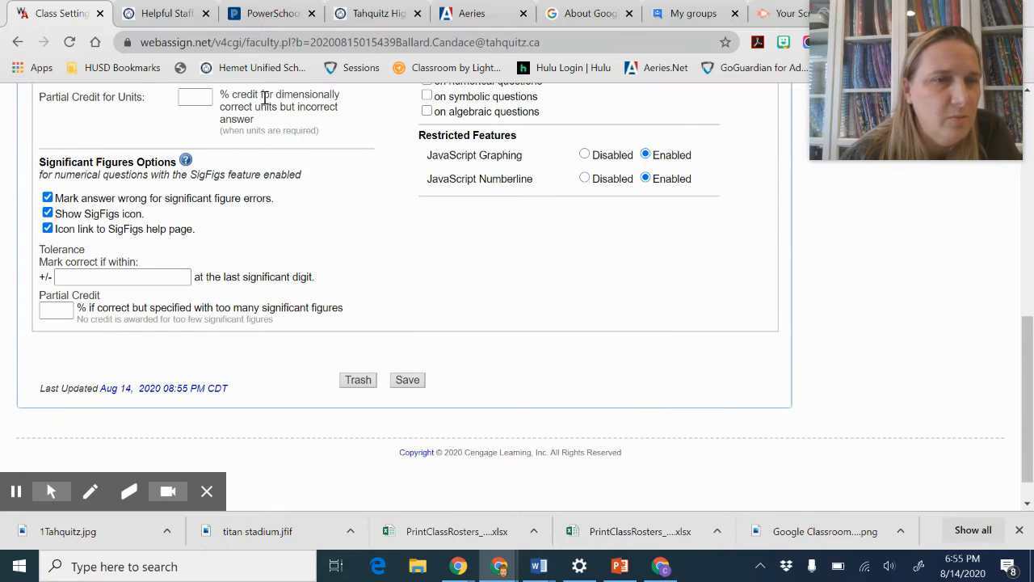
{"action": "scroll", "coordinate": [297, 230], "scroll_direction": "up", "scroll_amount": 2}
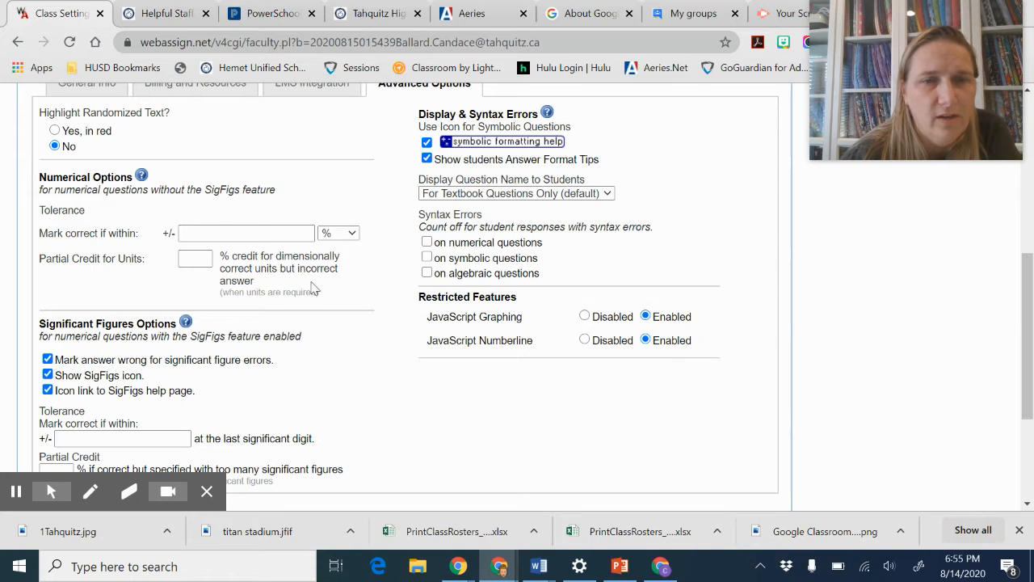
{"action": "scroll", "coordinate": [400, 330], "scroll_direction": "down", "scroll_amount": 3}
{"action": "scroll", "coordinate": [400, 328], "scroll_direction": "up", "scroll_amount": 8}
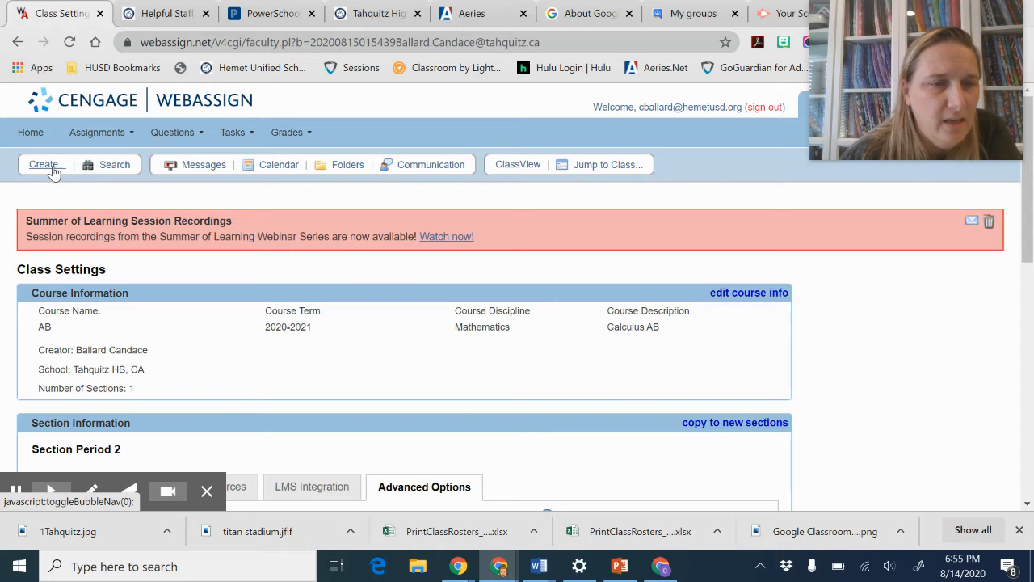
{"action": "scroll", "coordinate": [205, 331], "scroll_direction": "down", "scroll_amount": 10}
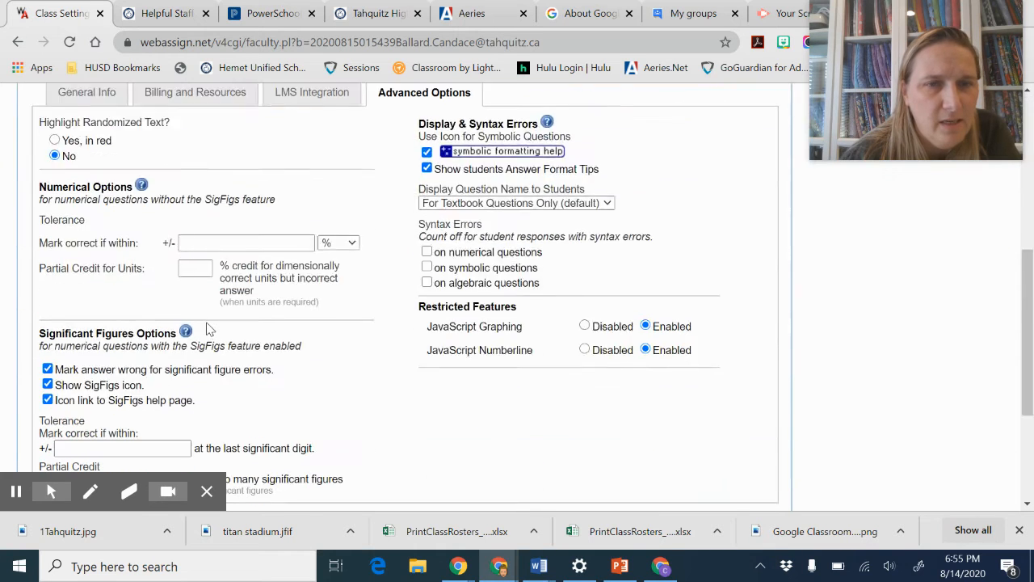
{"action": "left_click", "coordinate": [407, 342]}
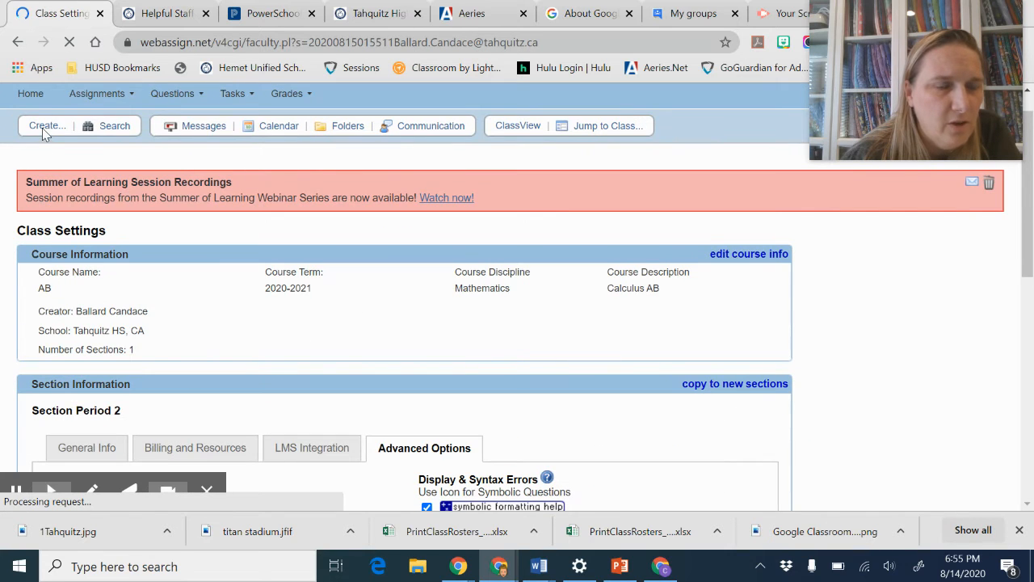
Step: Return to the list of classes and reopen the class settings for AB, section Period 2
{"action": "scroll", "coordinate": [109, 330], "scroll_direction": "down", "scroll_amount": 10}
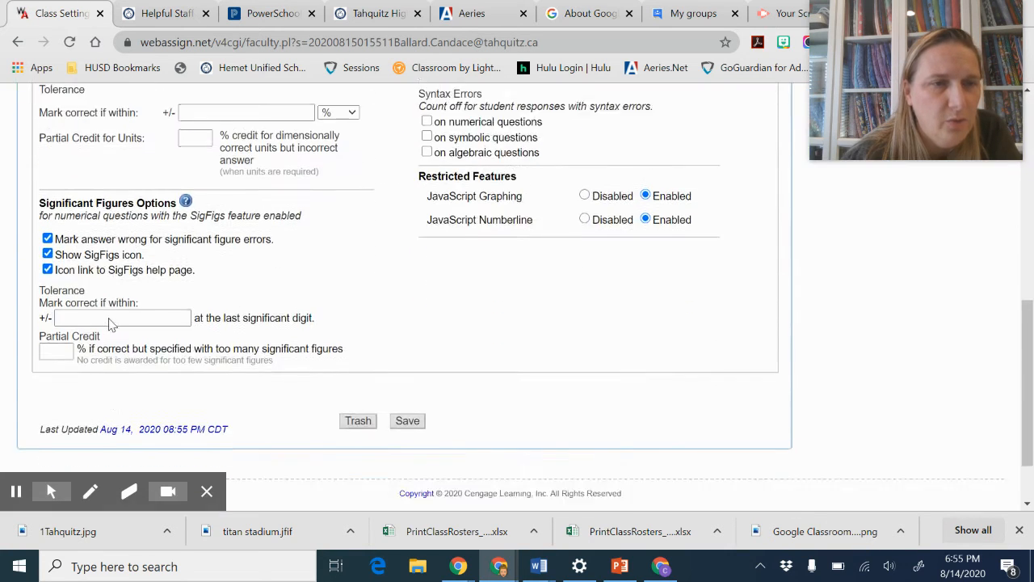
{"action": "scroll", "coordinate": [110, 323], "scroll_direction": "up", "scroll_amount": 10}
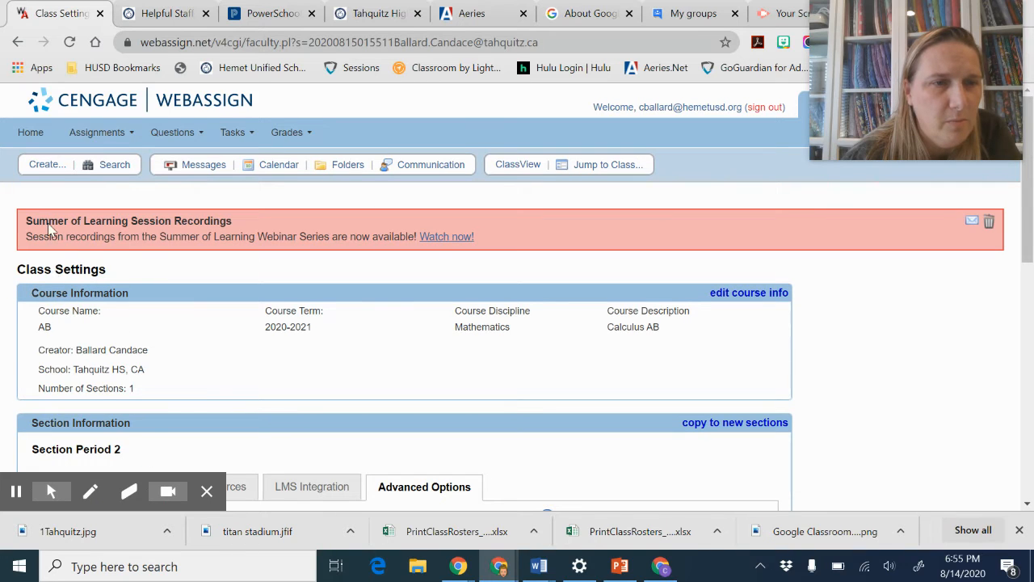
{"action": "left_click", "coordinate": [26, 134]}
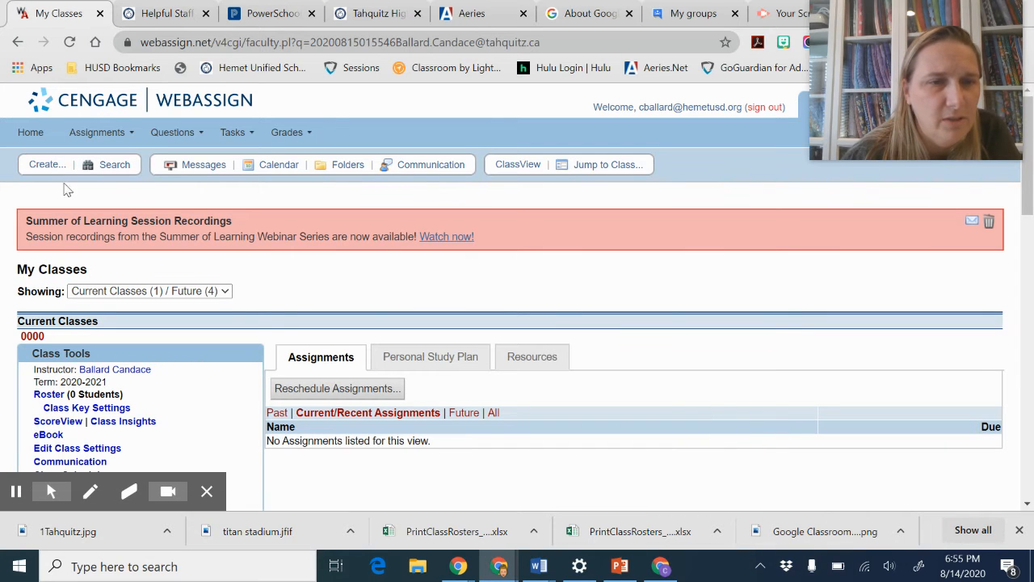
{"action": "scroll", "coordinate": [159, 368], "scroll_direction": "down", "scroll_amount": 10}
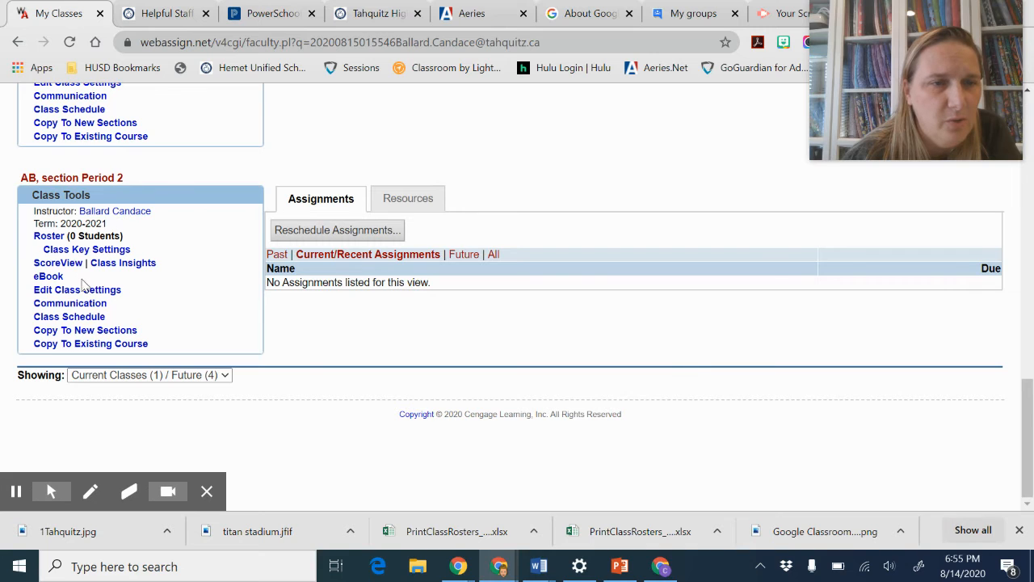
{"action": "left_click", "coordinate": [55, 290]}
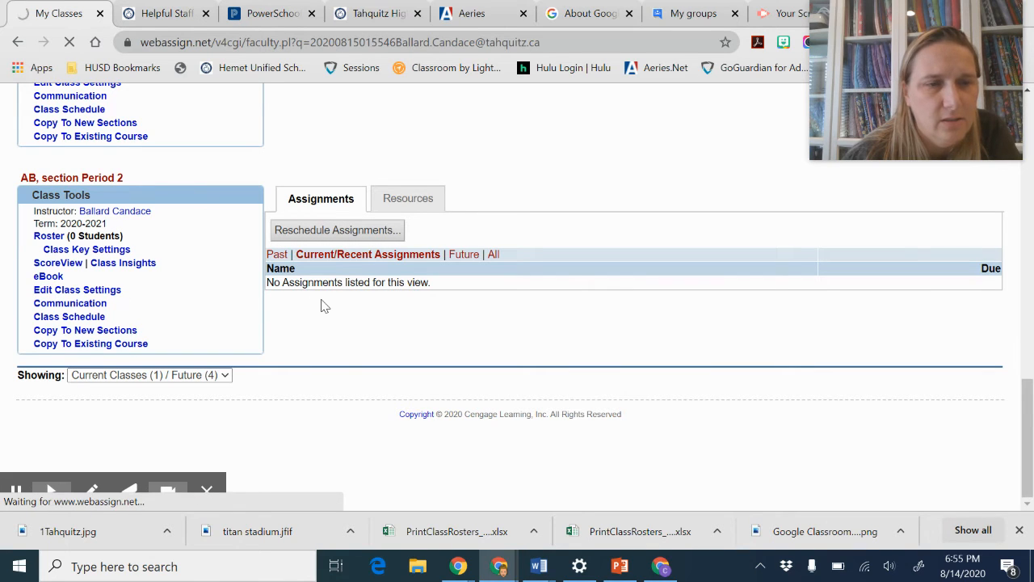
Step: Start copying the Period 2 section to a new section and name the new section Period 3
{"action": "scroll", "coordinate": [719, 360], "scroll_direction": "down", "scroll_amount": 1}
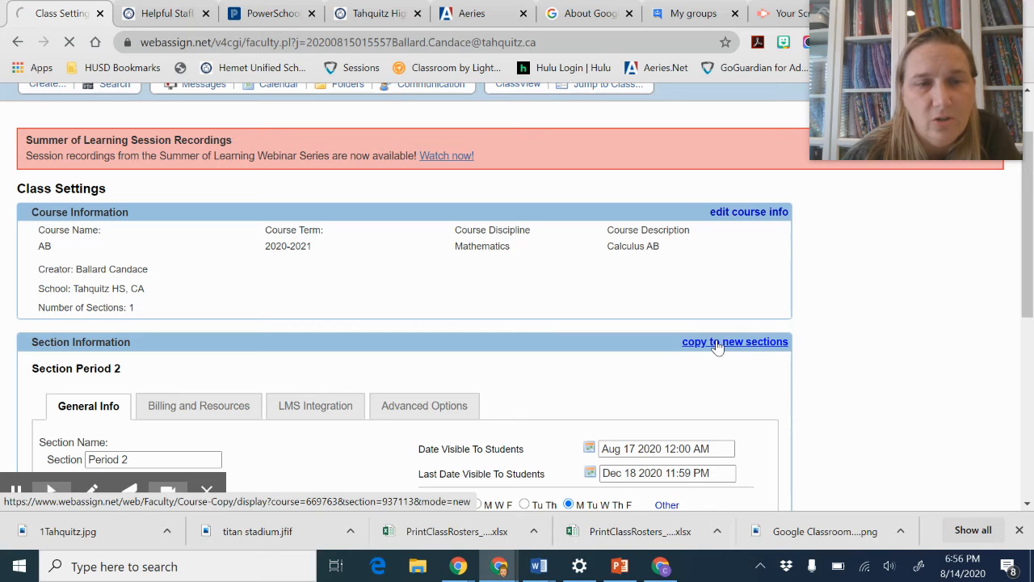
{"action": "left_click", "coordinate": [719, 342]}
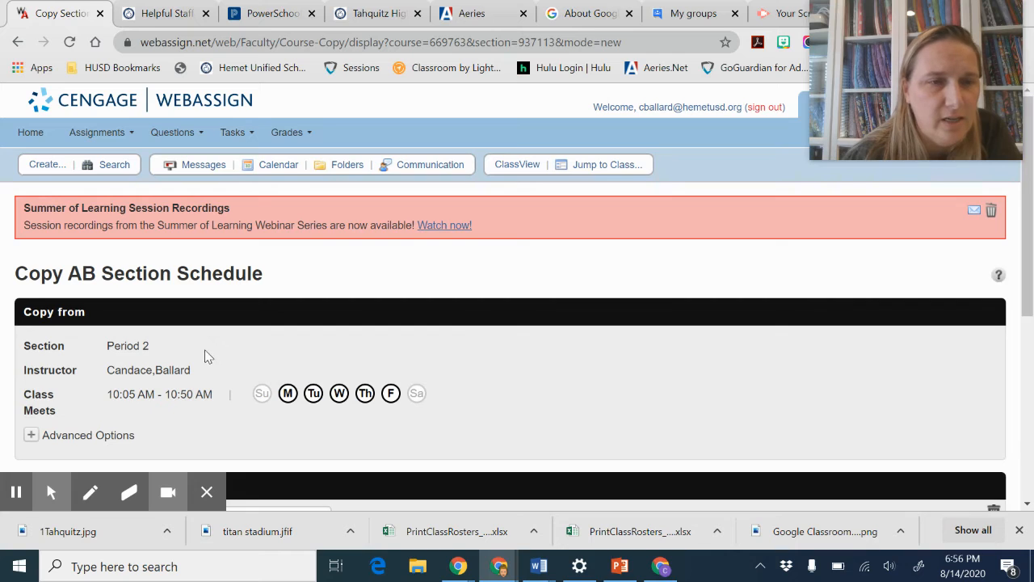
{"action": "scroll", "coordinate": [205, 349], "scroll_direction": "down", "scroll_amount": 4}
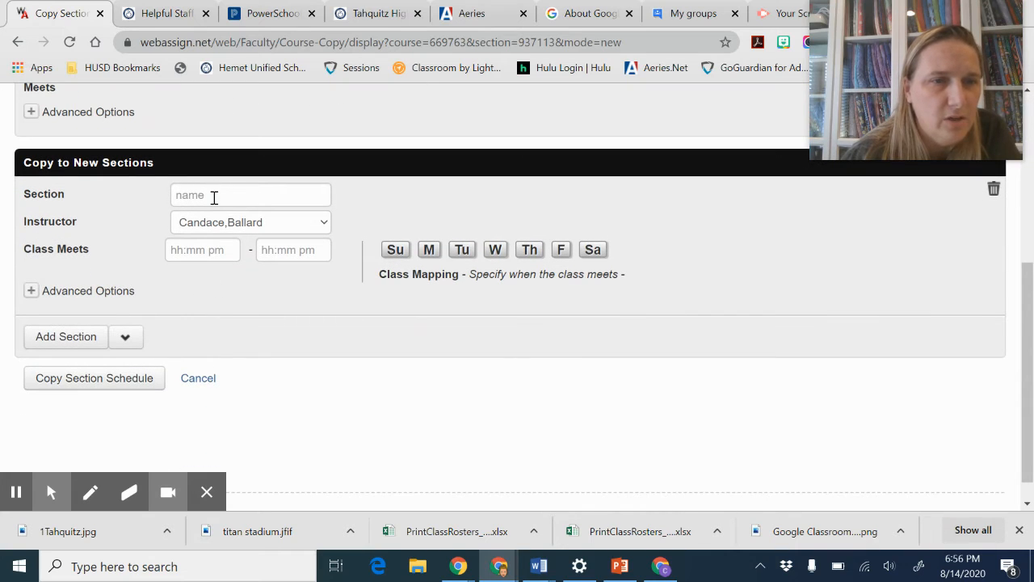
{"action": "left_click", "coordinate": [214, 197]}
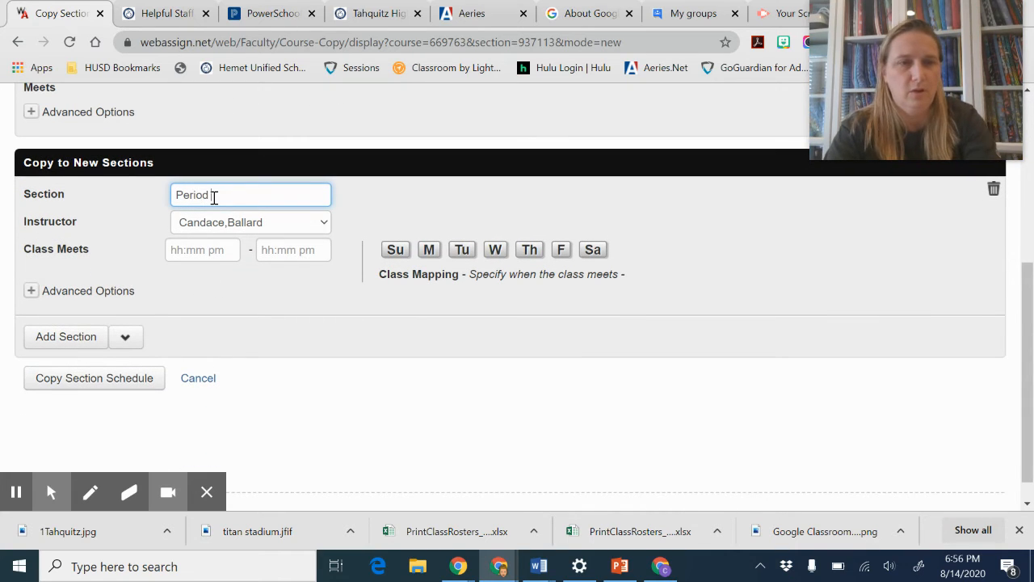
{"action": "type", "text": "Period 1"}
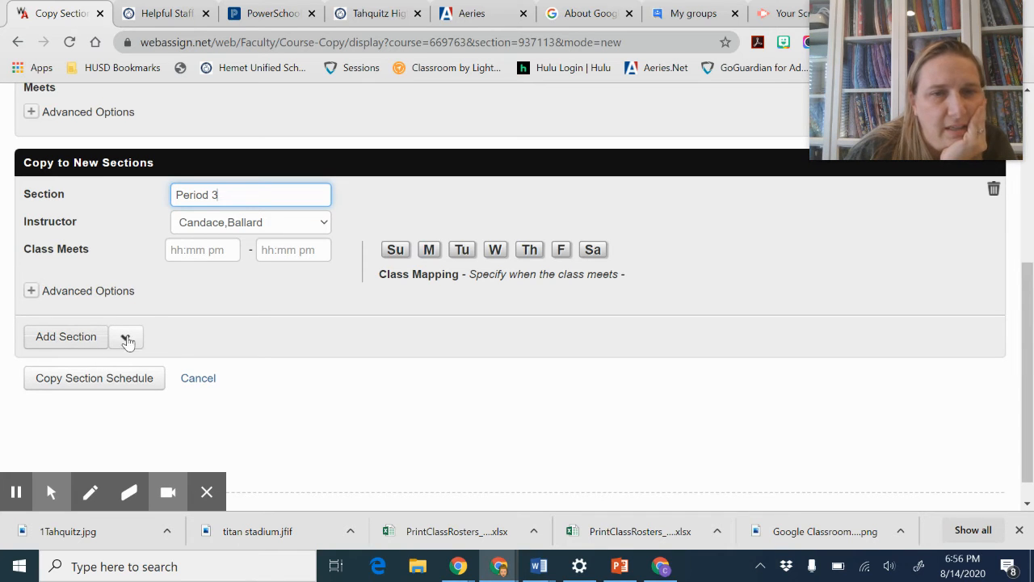
Step: Set the Period 3 section's meeting time to 10:55 AM through 11:40 AM
{"action": "left_click", "coordinate": [202, 249]}
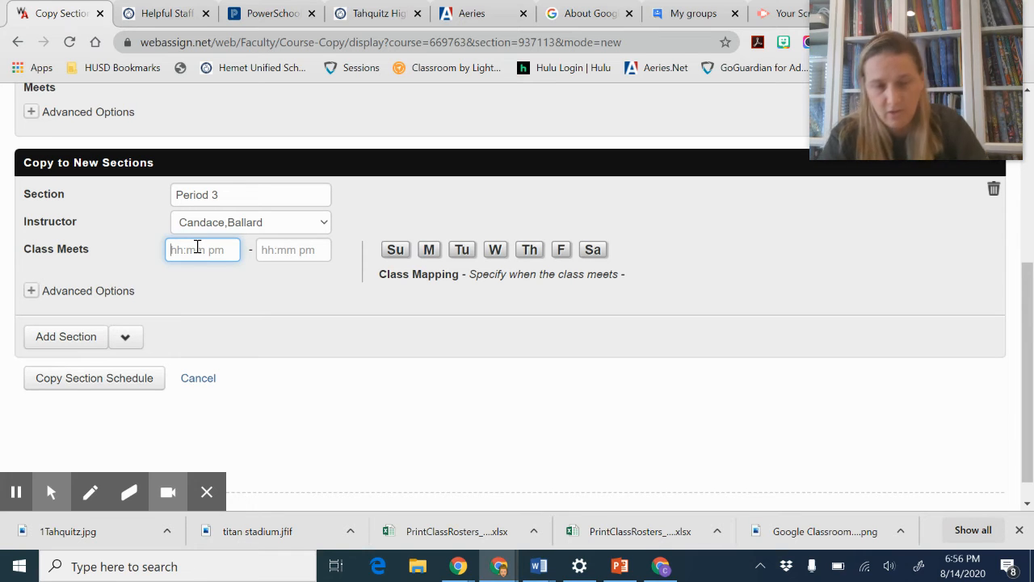
{"action": "type", "text": "1"}
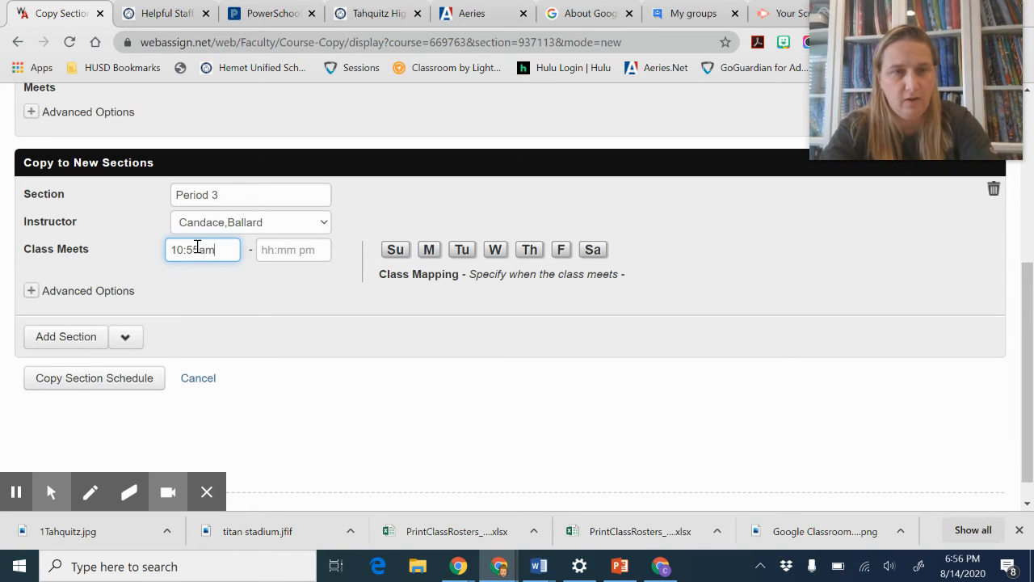
{"action": "type", "text": "0:55am"}
{"action": "key", "text": "Tab"}
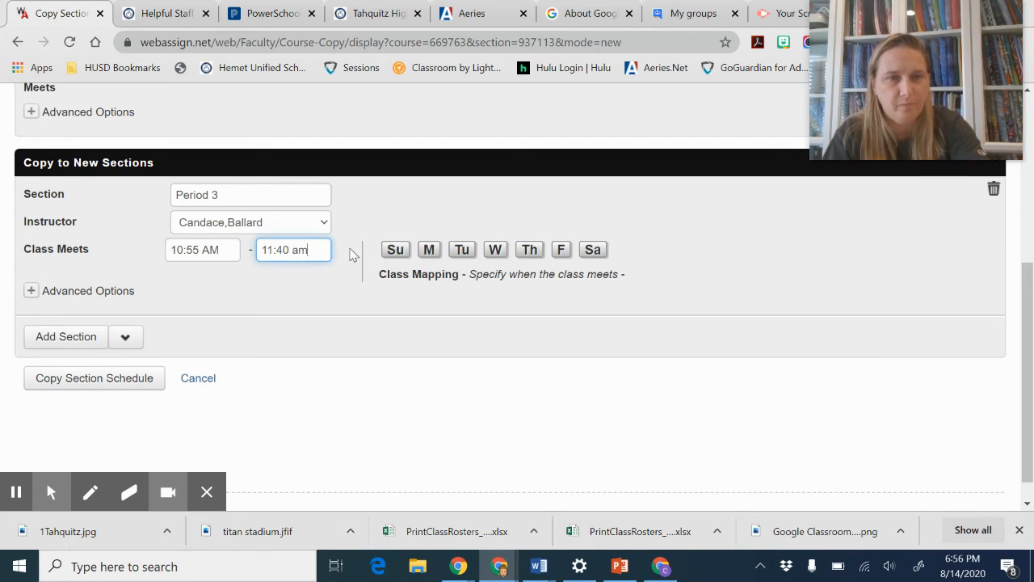
Step: Set the Period 3 section to meet Monday, Tuesday, Wednesday, Thursday and Friday
{"action": "left_click", "coordinate": [428, 249]}
{"action": "left_click", "coordinate": [462, 249]}
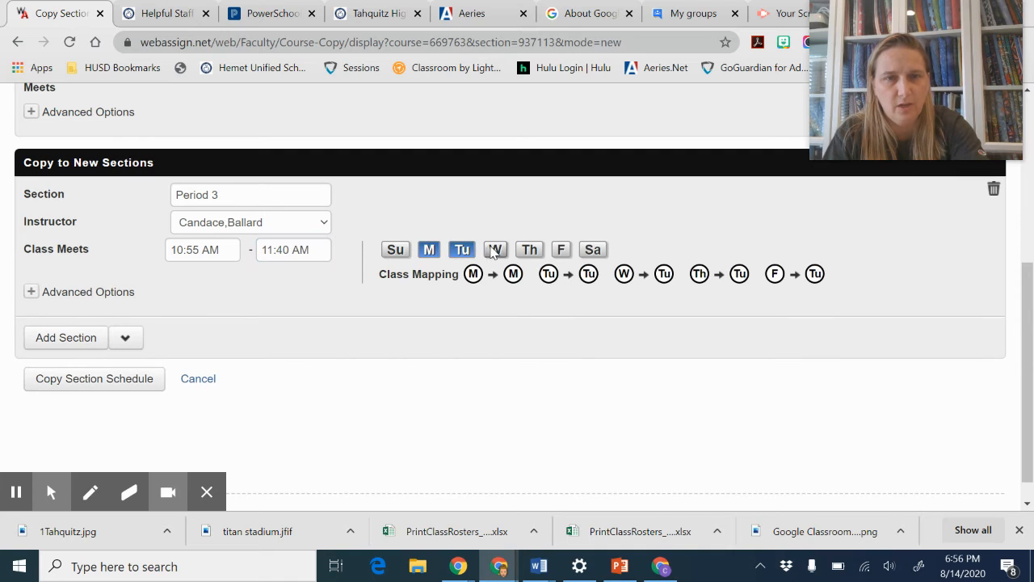
{"action": "left_click", "coordinate": [494, 250]}
{"action": "left_click", "coordinate": [529, 251]}
{"action": "left_click", "coordinate": [561, 251]}
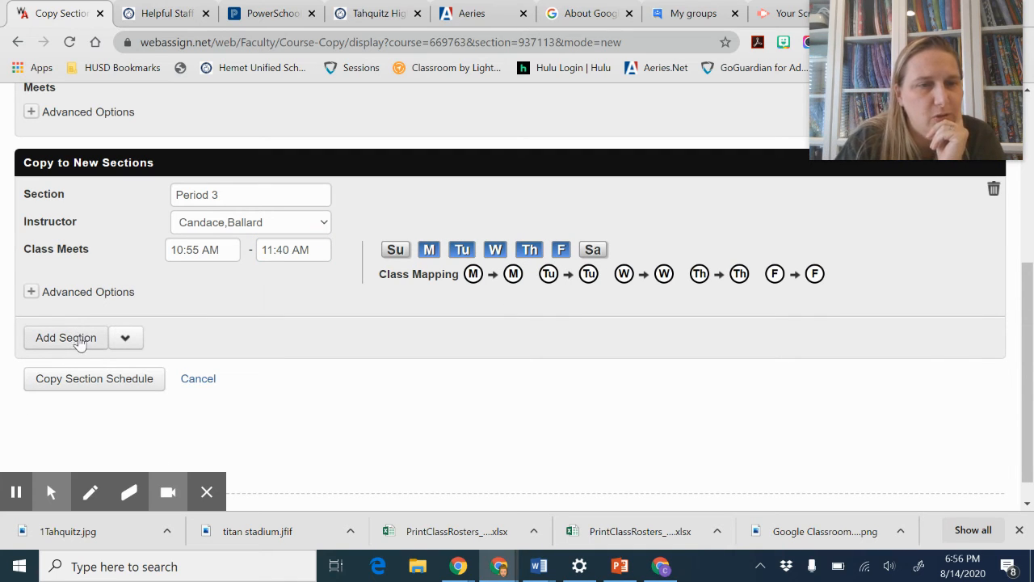
{"action": "left_click", "coordinate": [31, 293]}
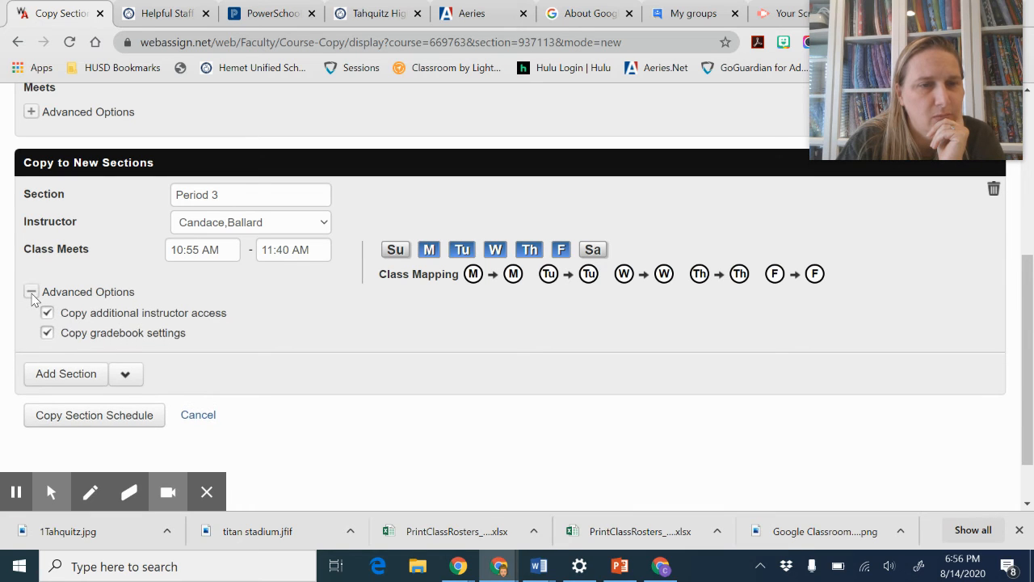
{"action": "left_click", "coordinate": [31, 293]}
{"action": "left_click", "coordinate": [126, 339]}
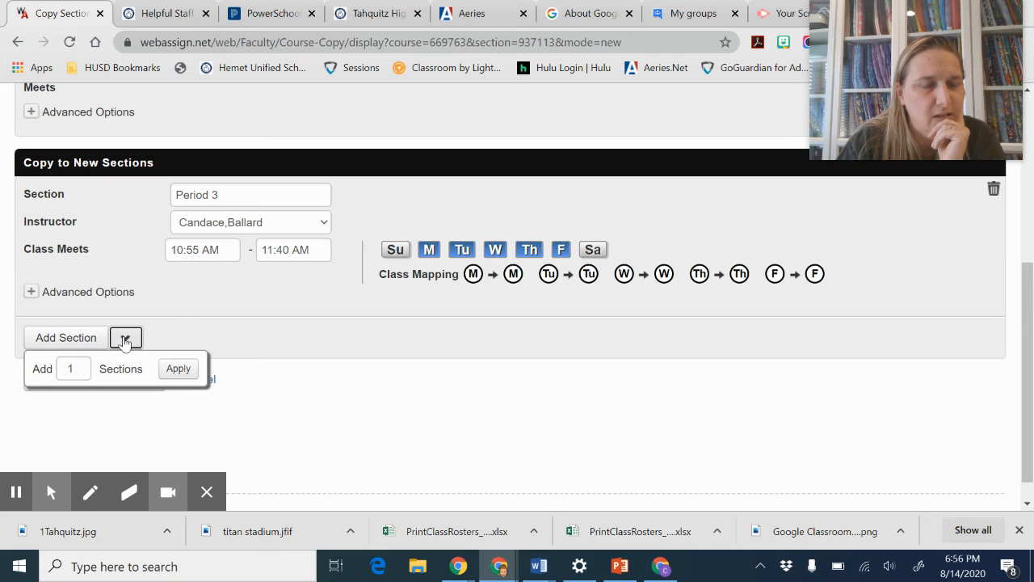
{"action": "left_click", "coordinate": [188, 369]}
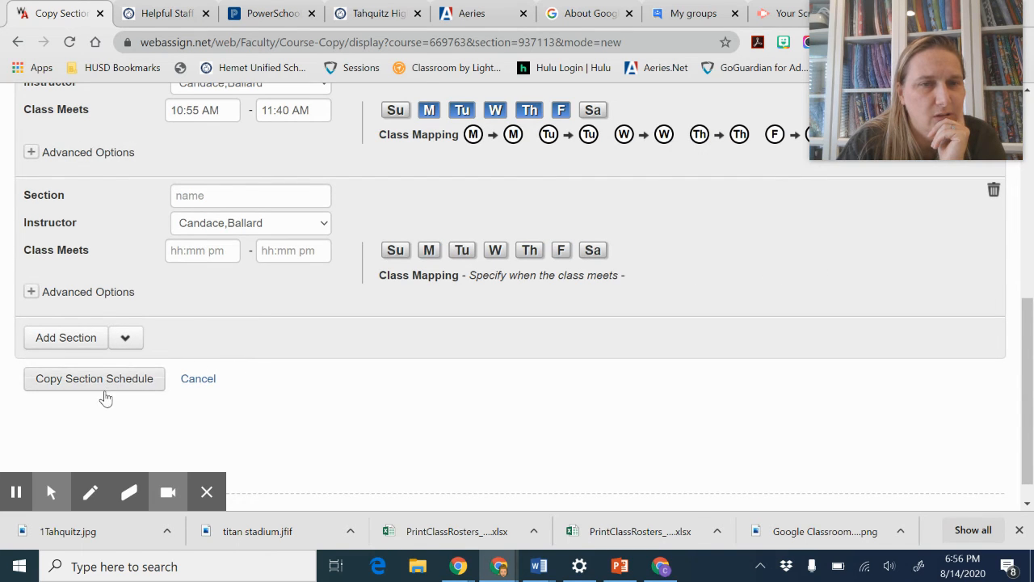
{"action": "scroll", "coordinate": [215, 323], "scroll_direction": "up", "scroll_amount": 3}
{"action": "scroll", "coordinate": [214, 323], "scroll_direction": "down", "scroll_amount": 2}
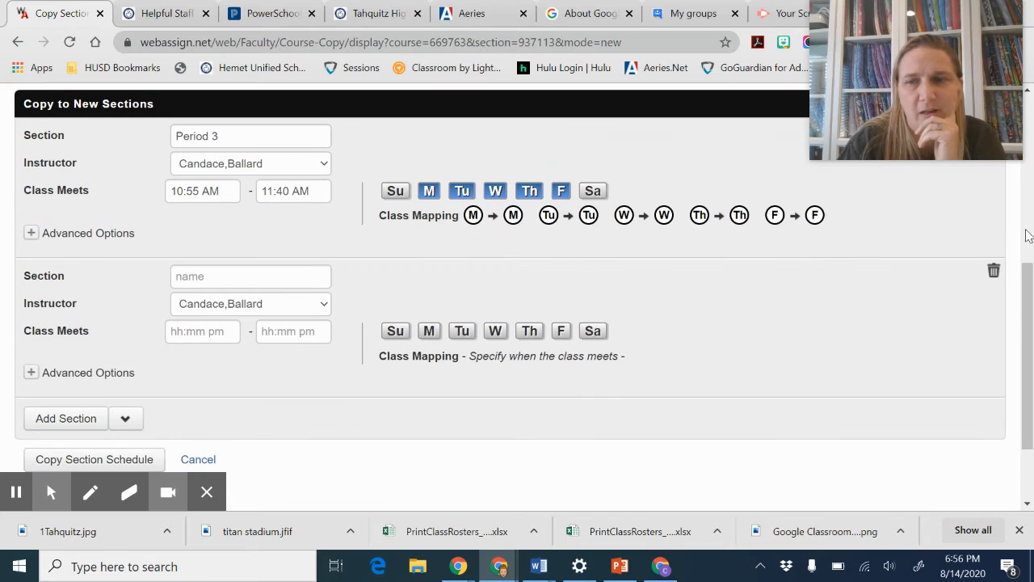
{"action": "left_click", "coordinate": [994, 269]}
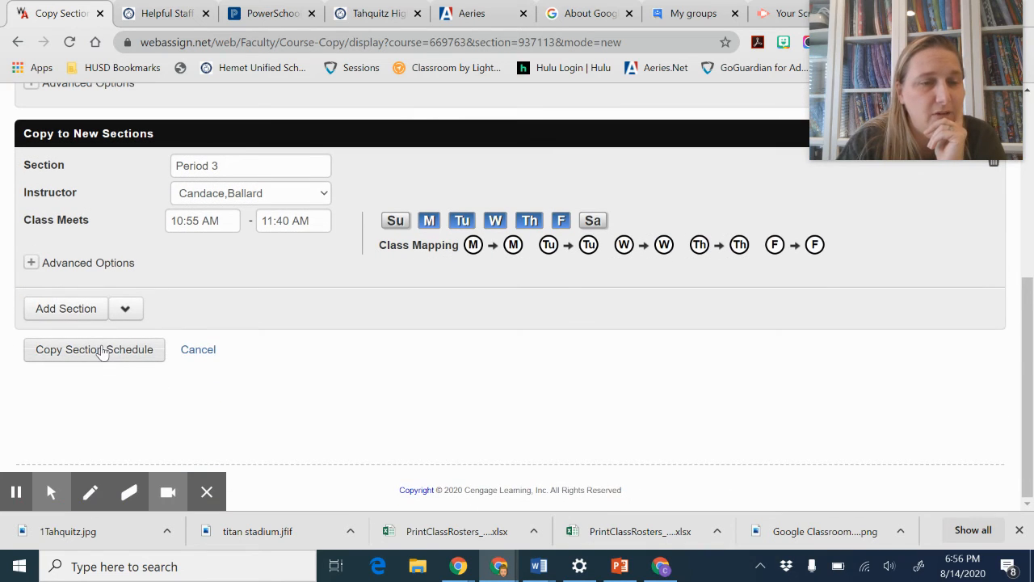
Step: Copy the Period 2 section schedule to the new Period 3 section and return to the list of classes
{"action": "left_click", "coordinate": [105, 353]}
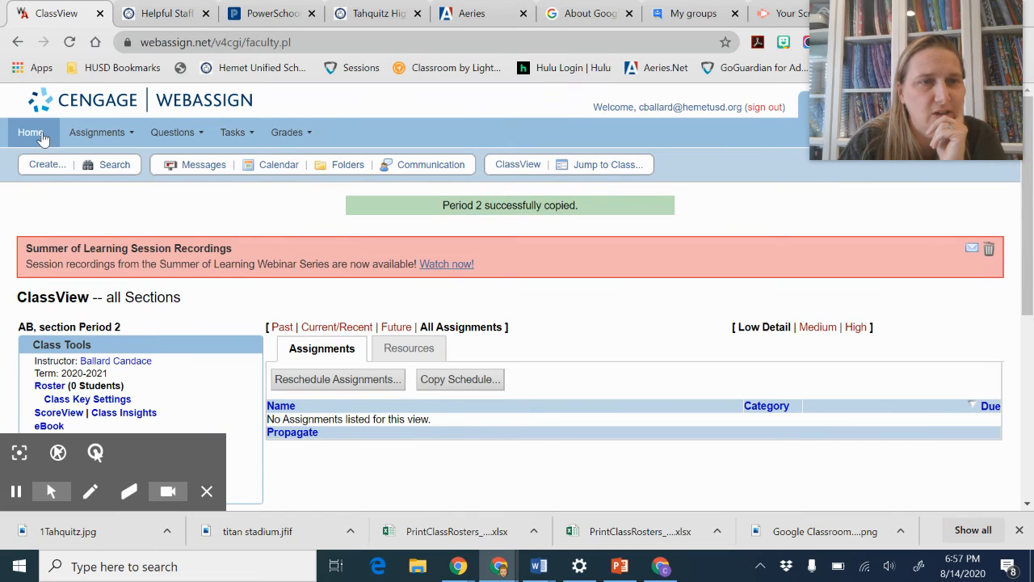
{"action": "left_click", "coordinate": [31, 133]}
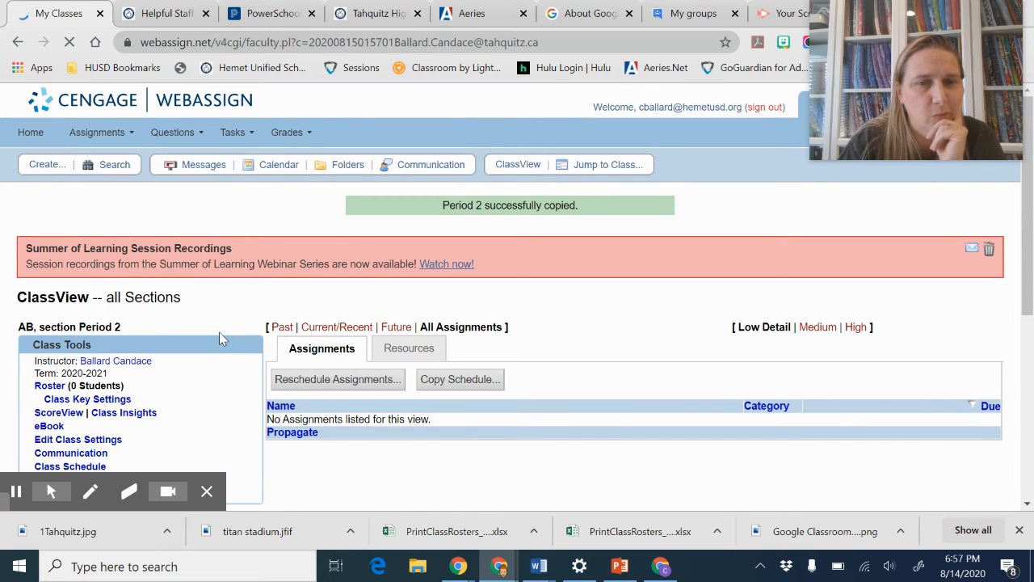
Step: Open the class key settings for AB, section Period 3, and highlight the class key students need to enroll
{"action": "scroll", "coordinate": [229, 332], "scroll_direction": "down", "scroll_amount": 2}
{"action": "scroll", "coordinate": [228, 332], "scroll_direction": "down", "scroll_amount": 10}
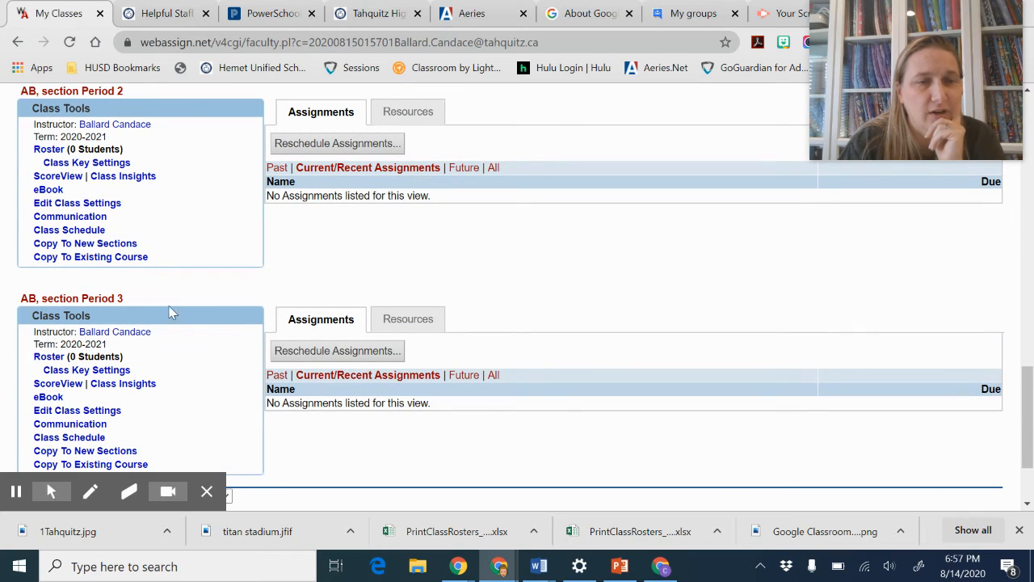
{"action": "left_click", "coordinate": [73, 371]}
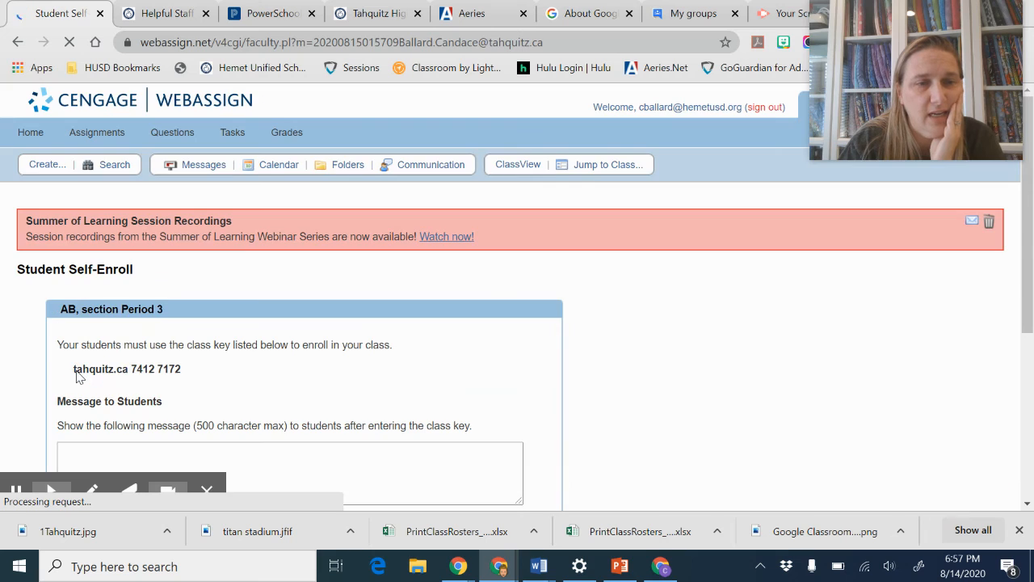
{"action": "left_click_drag", "start_coordinate": [207, 381], "coordinate": [70, 371]}
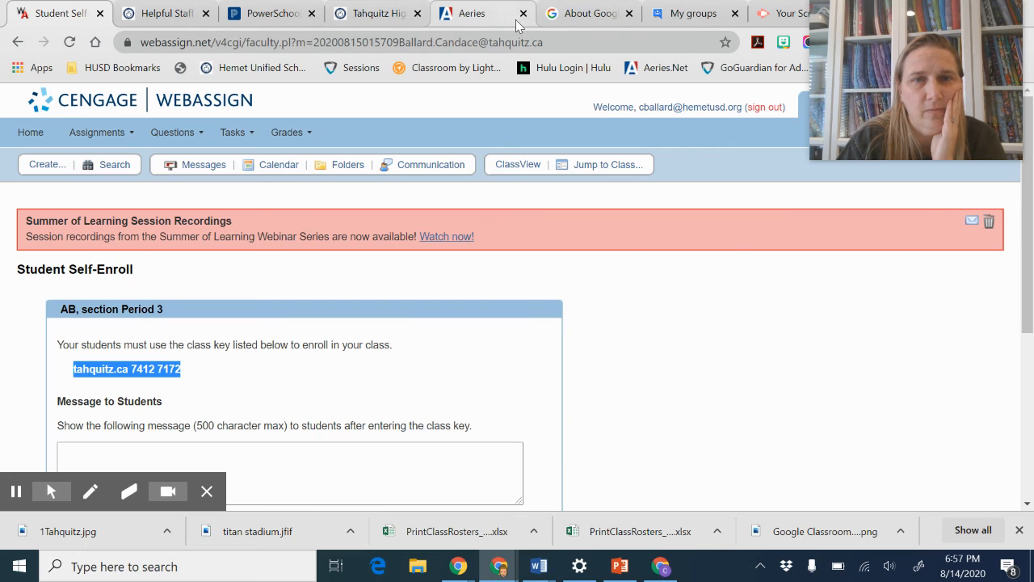
Step: Load webassign.net in the browser tab showing the Google Groups help article and open the student class key enrollment page
{"action": "left_click", "coordinate": [572, 18]}
{"action": "left_click", "coordinate": [415, 43]}
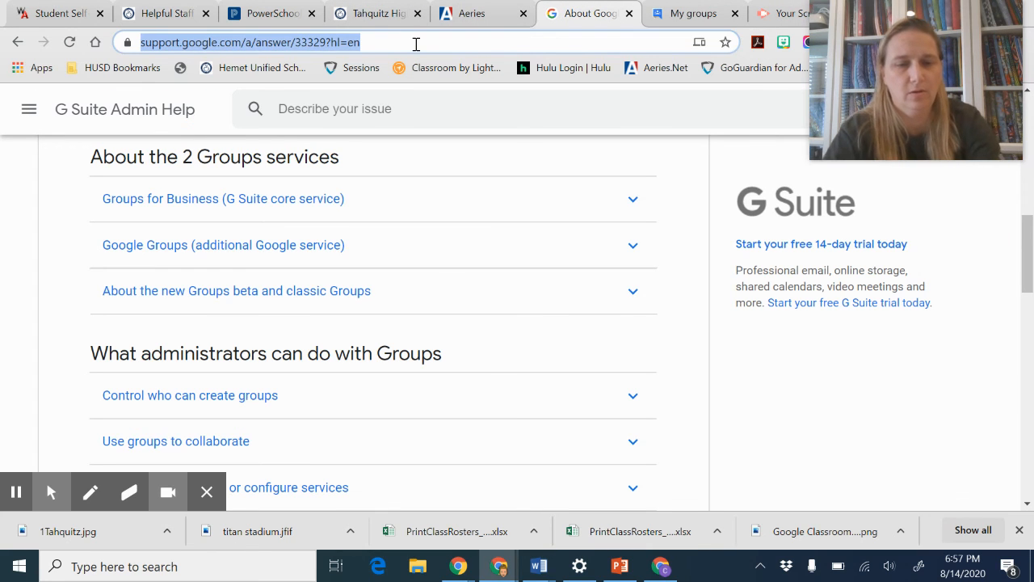
{"action": "type", "text": "webass"}
{"action": "key", "text": "Return"}
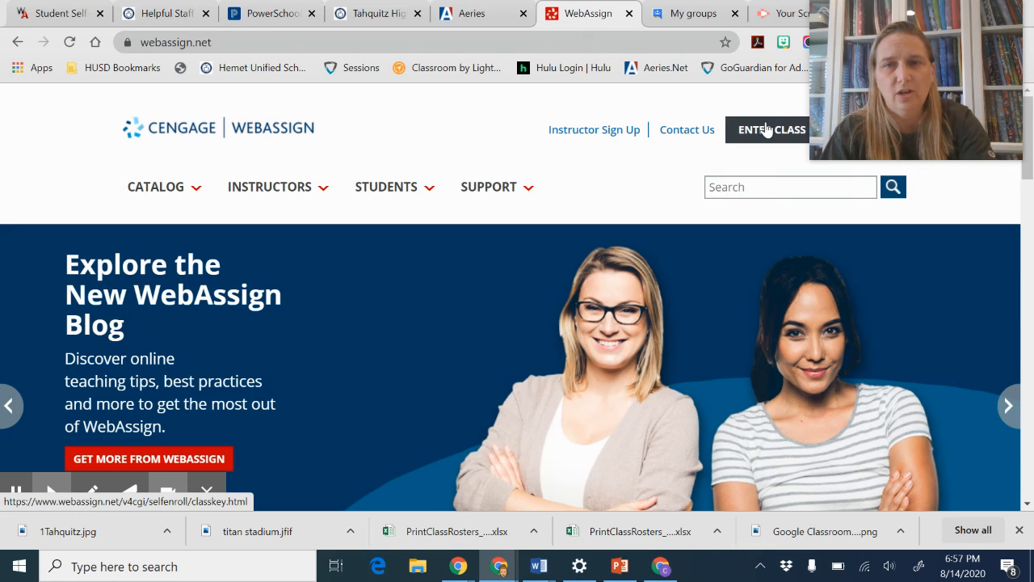
{"action": "left_click", "coordinate": [766, 132]}
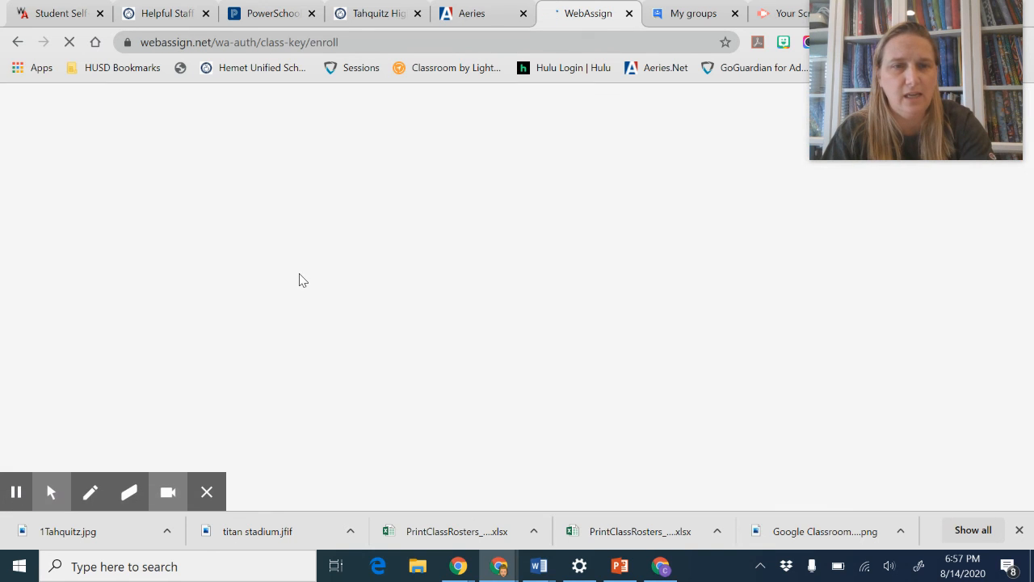
{"action": "left_click", "coordinate": [408, 350]}
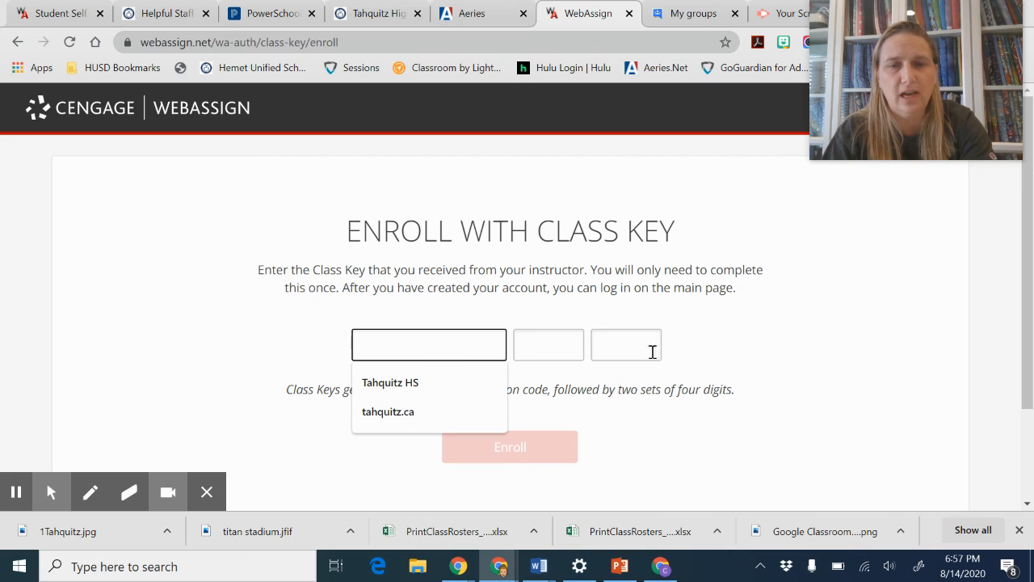
{"action": "left_click", "coordinate": [734, 346]}
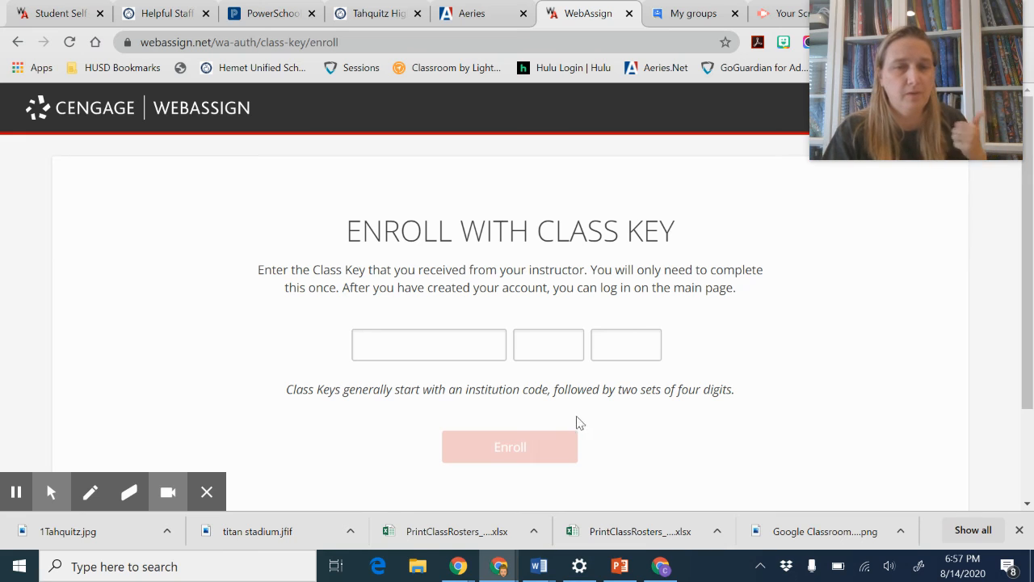
{"action": "left_click", "coordinate": [52, 492]}
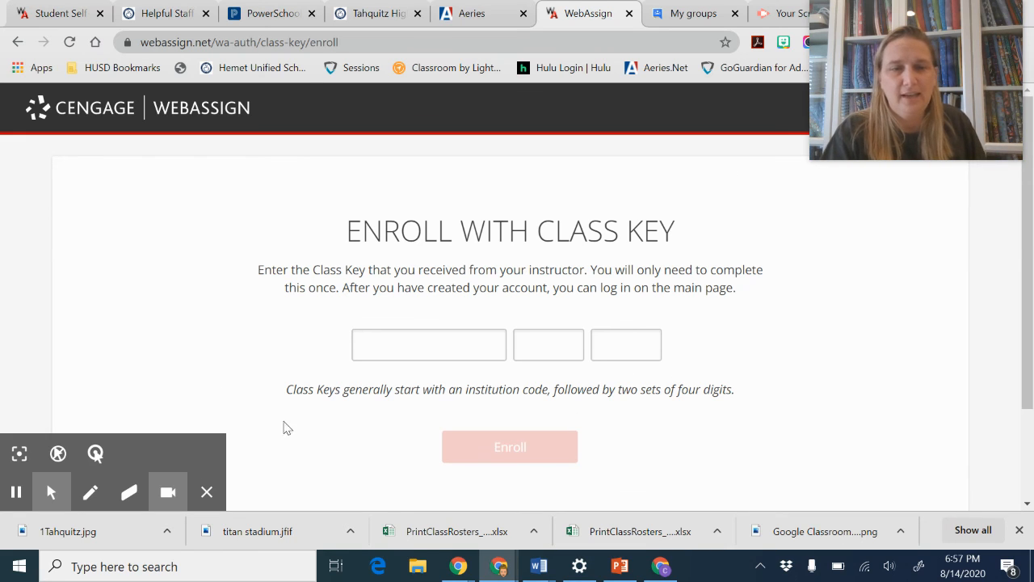
{"action": "mouse_move", "coordinate": [895, 30]}
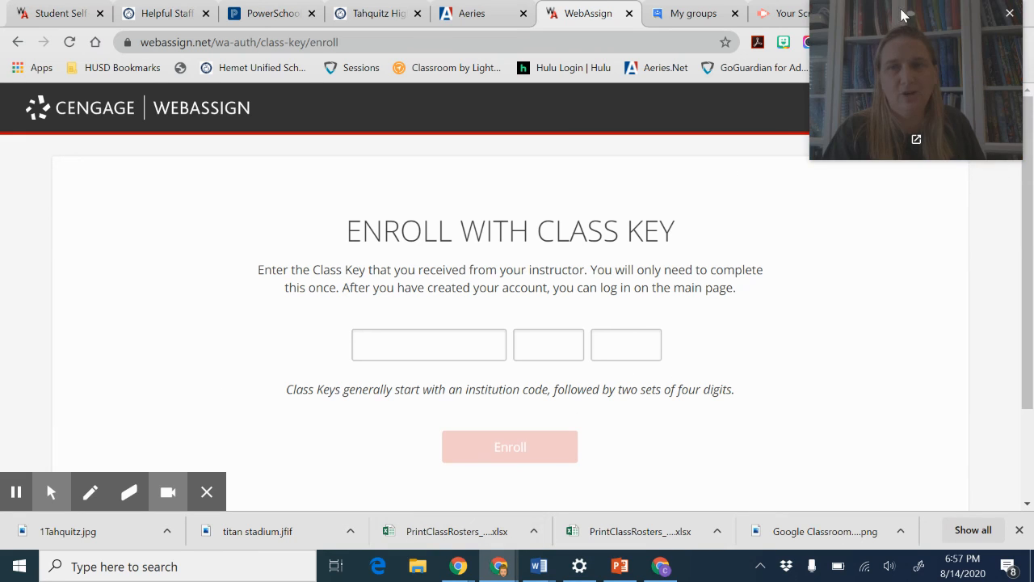
{"action": "left_click_drag", "start_coordinate": [903, 14], "coordinate": [577, 65]}
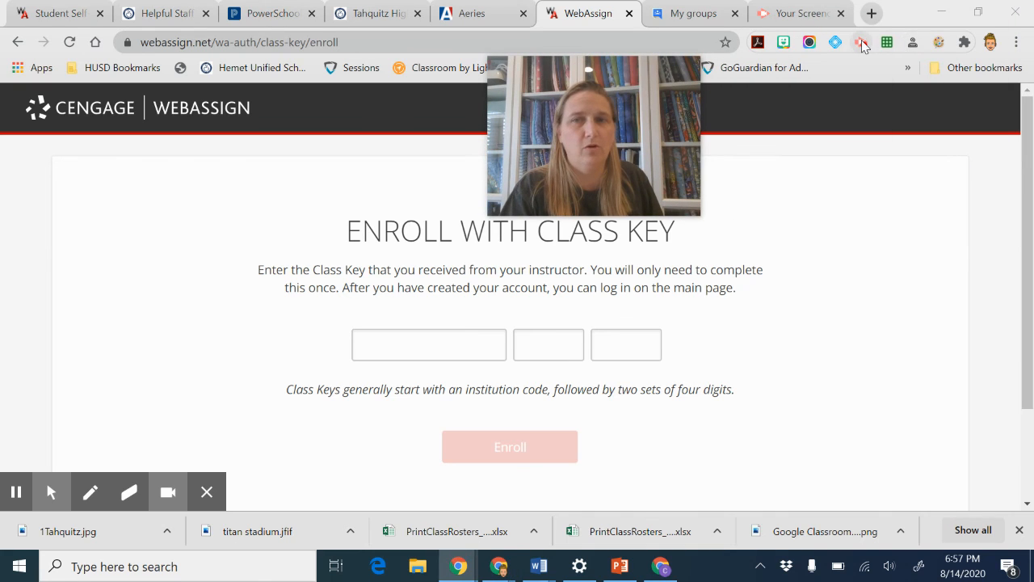